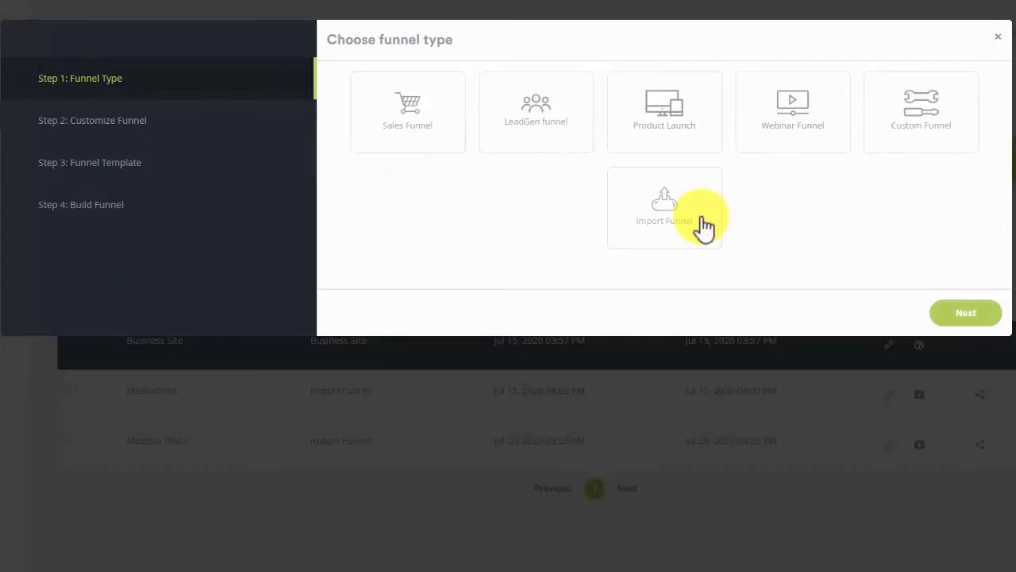
Step: Choose Sales Funnel as the funnel type and accept its default five pages
click(428, 151)
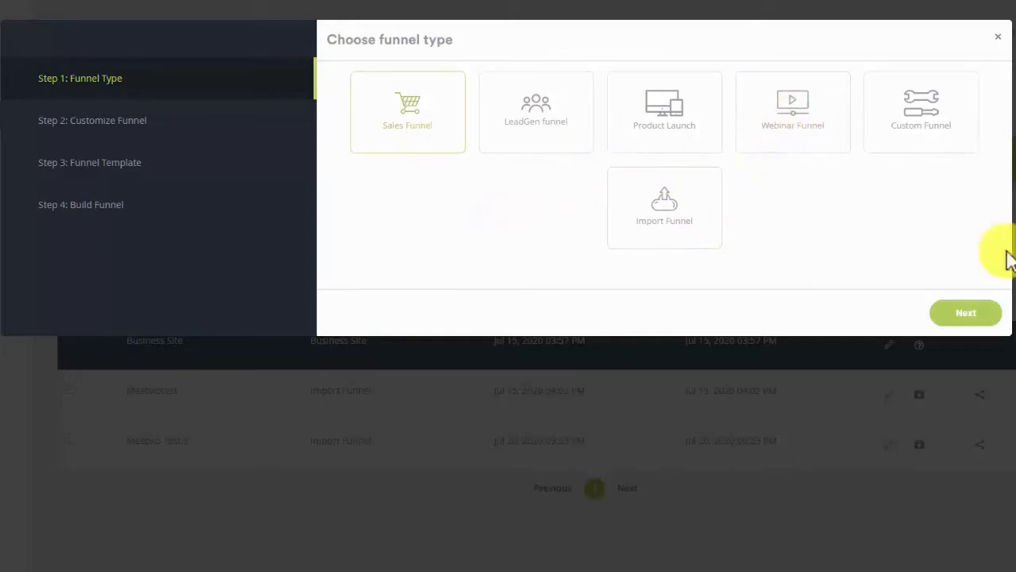
click(983, 320)
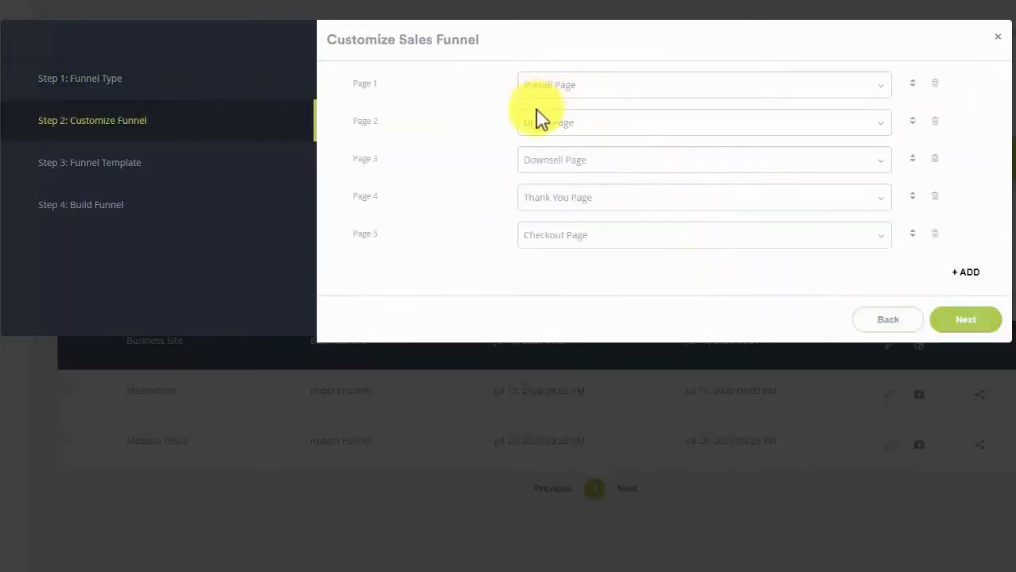
click(970, 322)
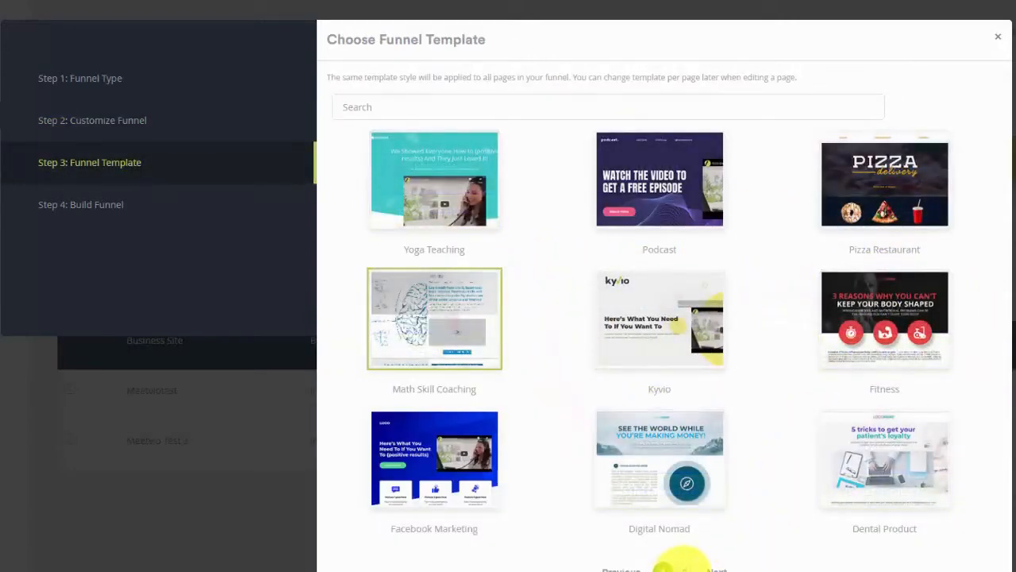
Step: Browse both pages of funnel templates and apply the Math Skill Coaching template
click(680, 565)
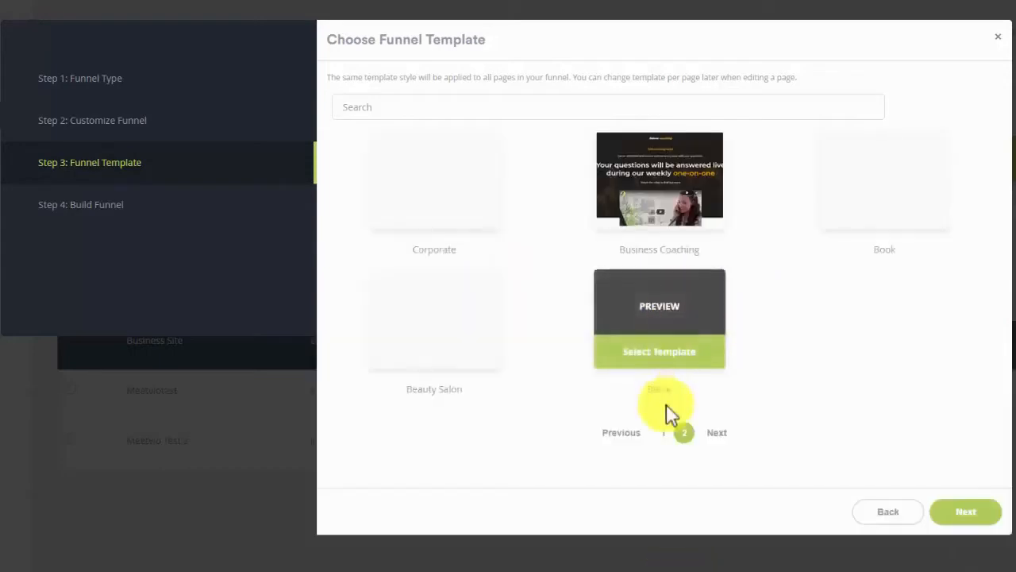
click(667, 433)
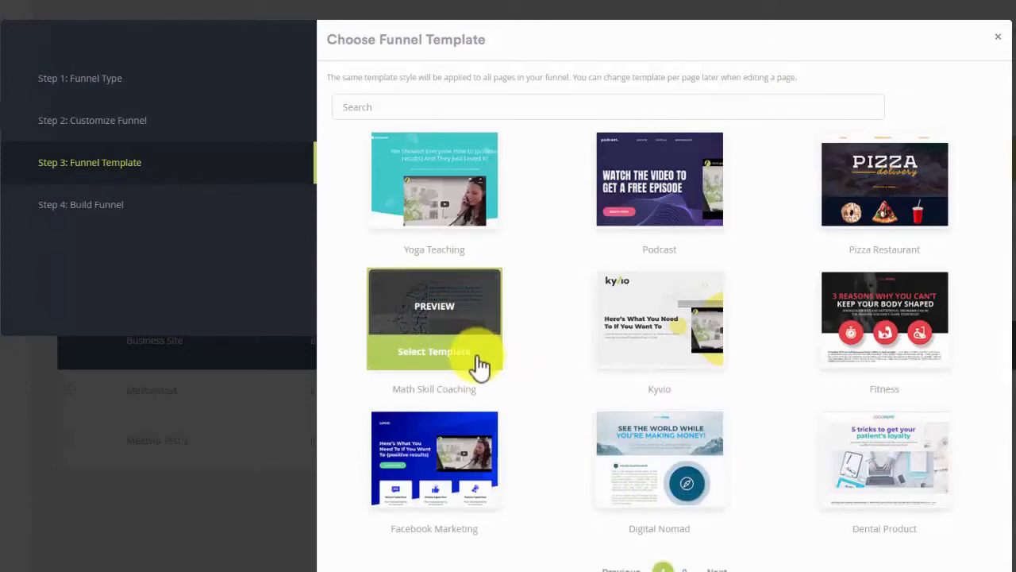
click(479, 357)
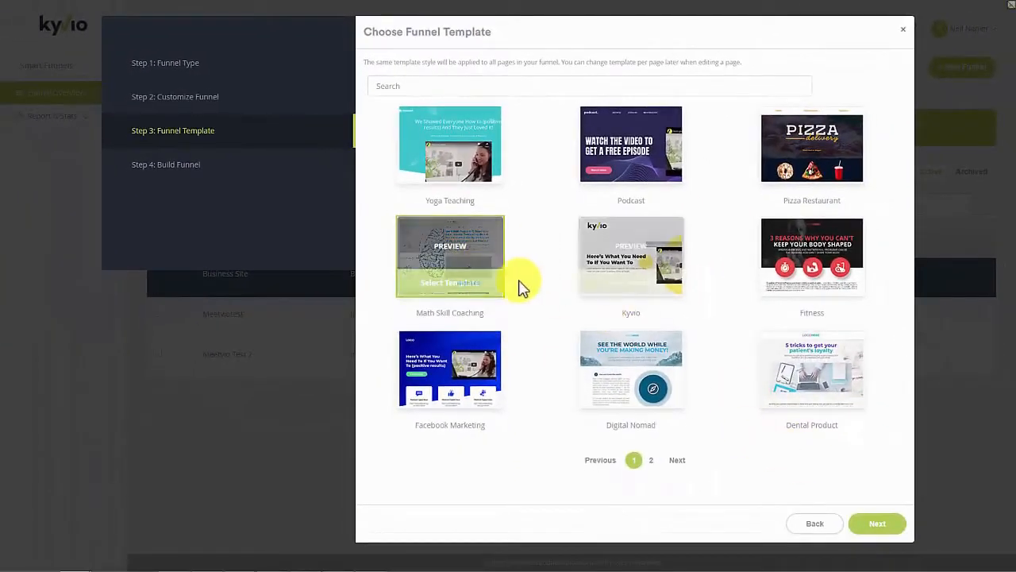
click(875, 525)
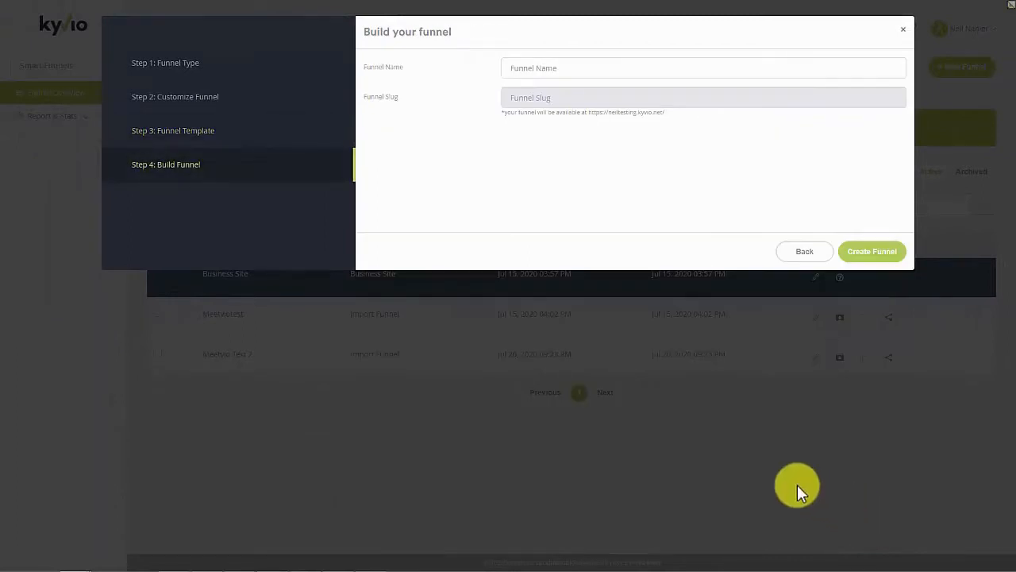
Step: Name the funnel Math Teachers and create it
click(528, 69)
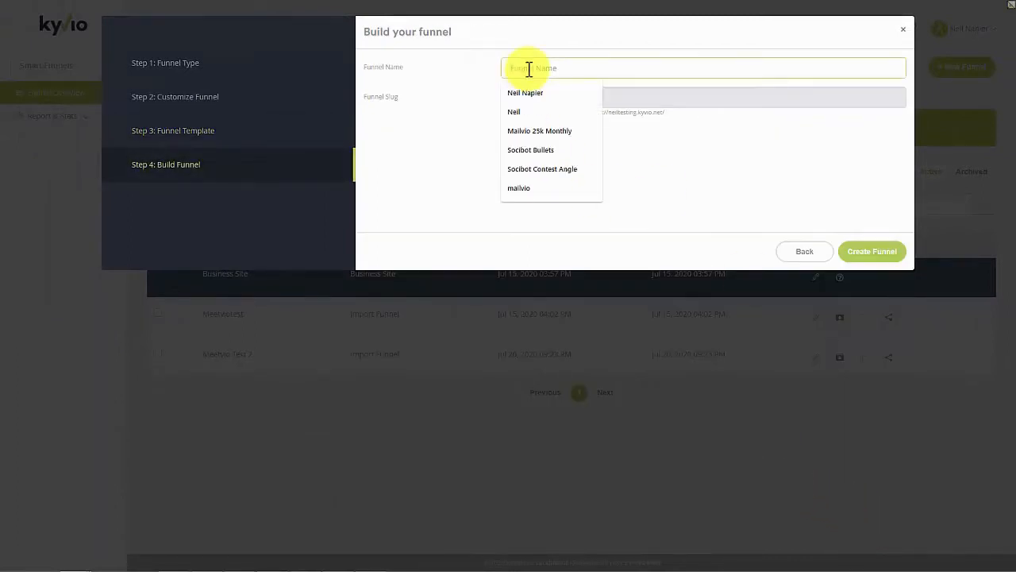
text(Math Teachers)
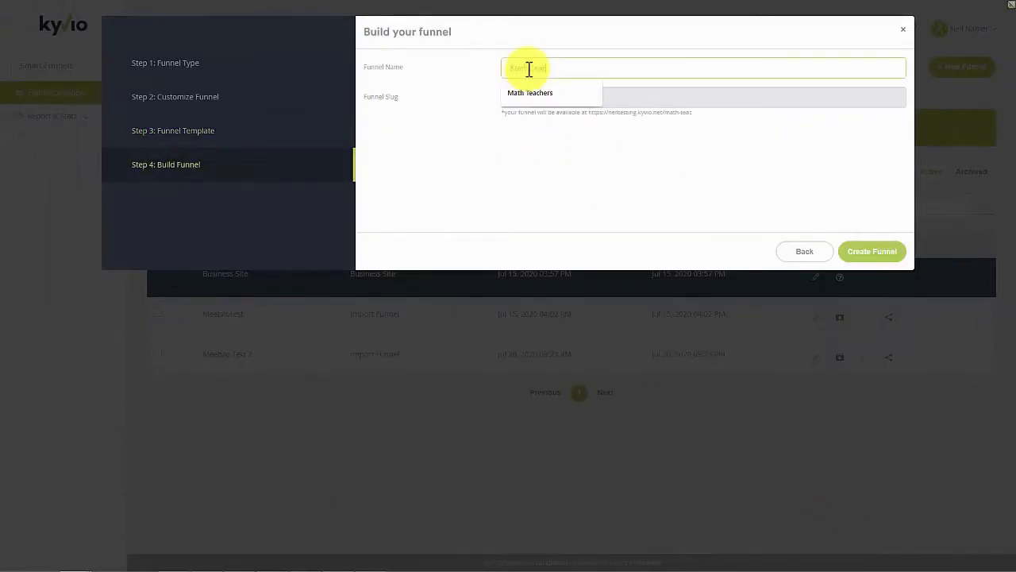
click(866, 252)
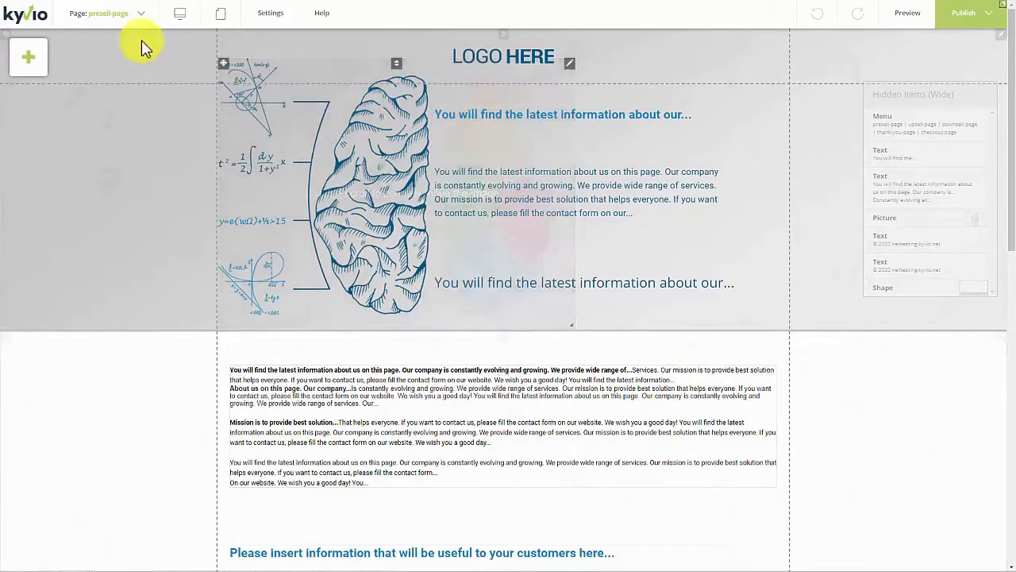
Step: Open the funnel's upsell-page in the editor and look over its sections
click(137, 14)
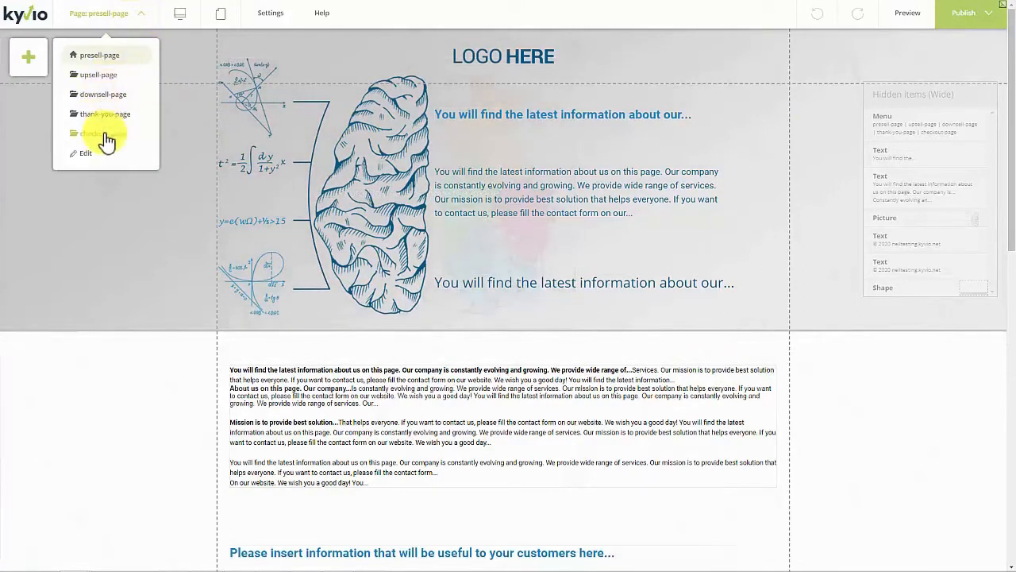
click(117, 84)
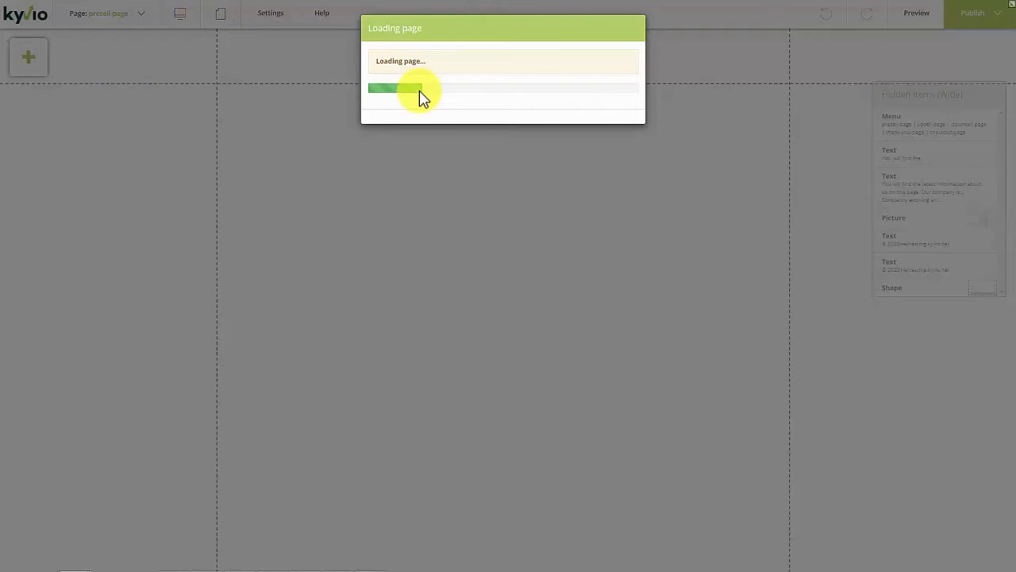
scroll(374, 386, down, 10)
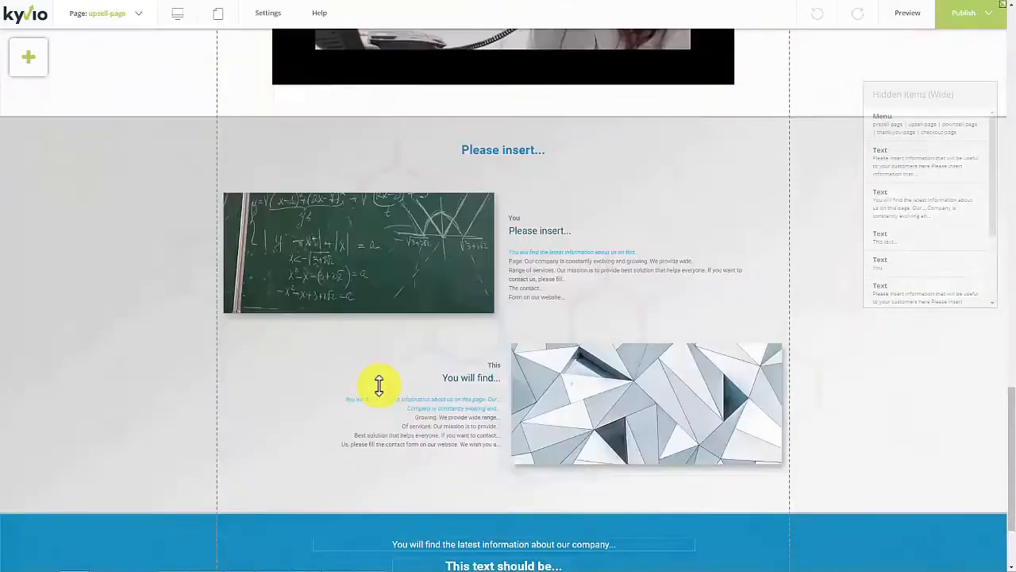
scroll(381, 389, up, 15)
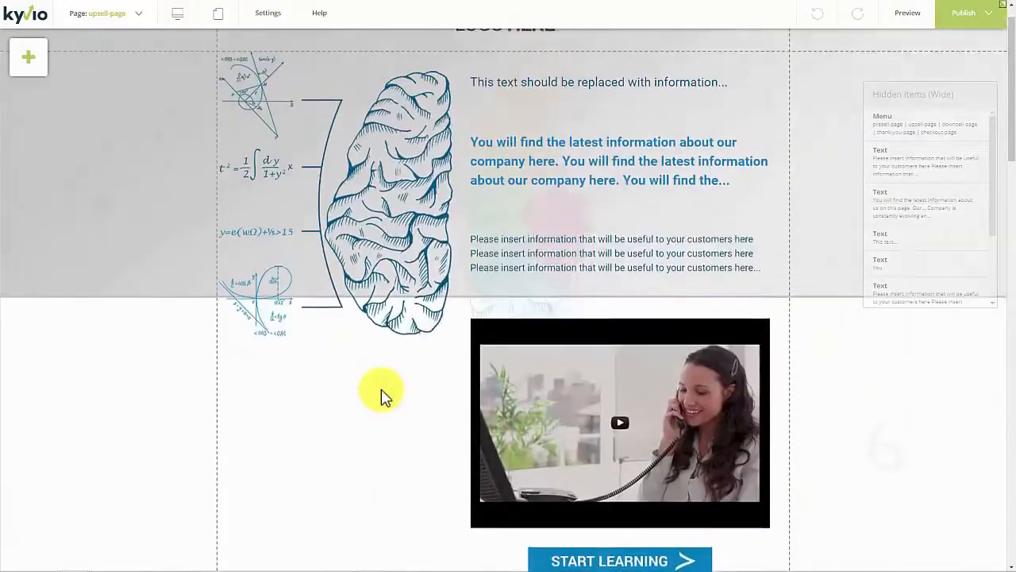
click(127, 15)
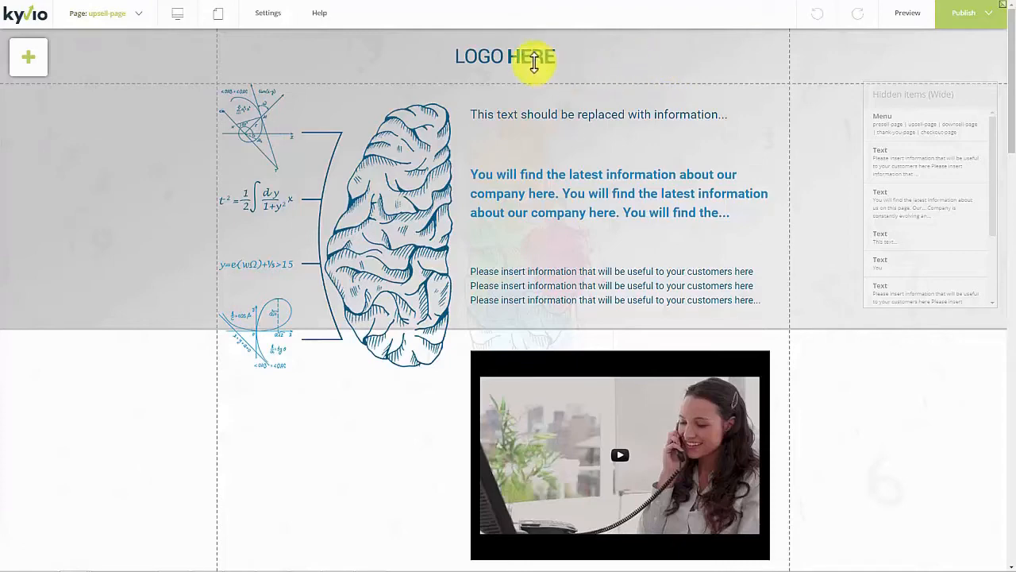
scroll(510, 198, down, 3)
scroll(510, 198, up, 3)
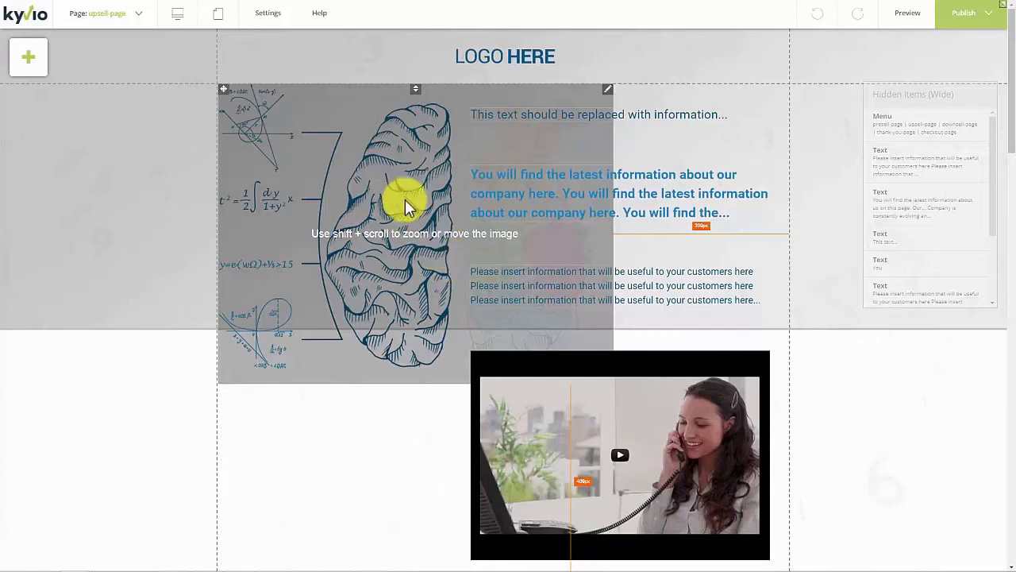
Step: Shrink the brain image to about 641 × 487 and move it back against the content area's left guide
mouse_move(405, 199)
mouse_down()
mouse_move(504, 199)
mouse_move(521, 318)
mouse_move(409, 193)
mouse_move(452, 238)
mouse_move(403, 199)
mouse_up()
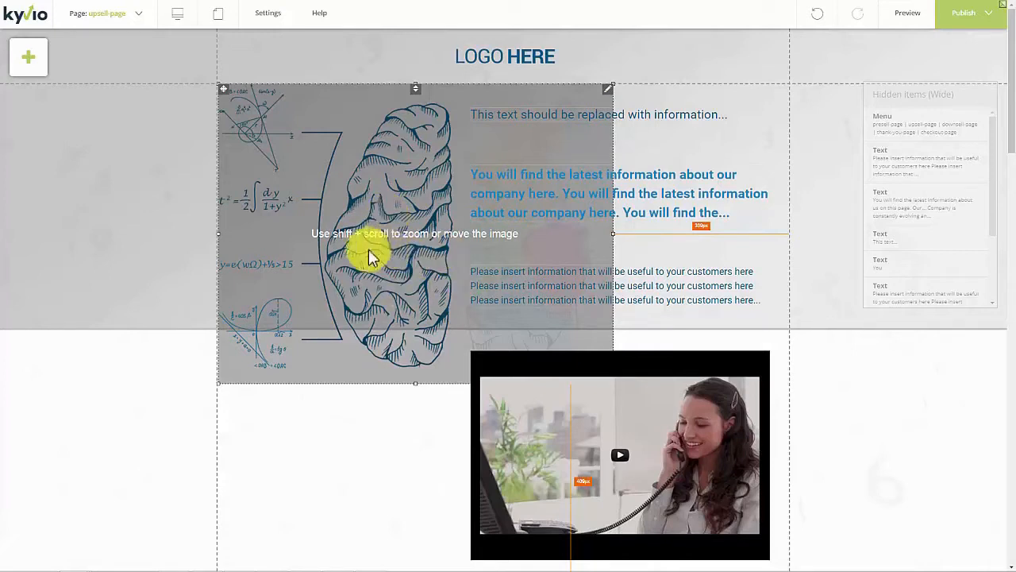
mouse_move(359, 262)
mouse_down()
mouse_move(432, 261)
mouse_move(351, 270)
mouse_up()
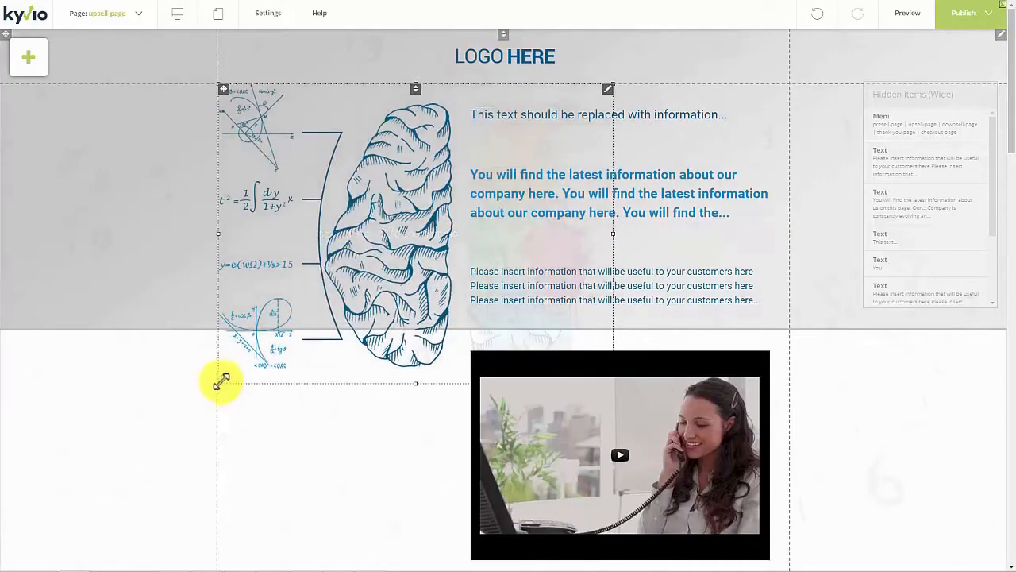
drag(221, 382, 311, 277)
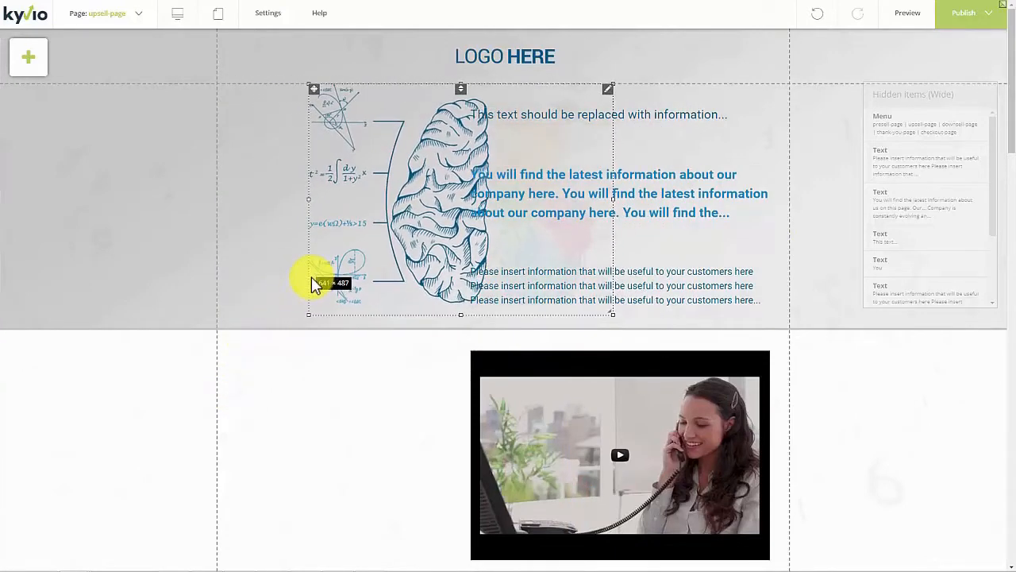
drag(420, 226, 330, 224)
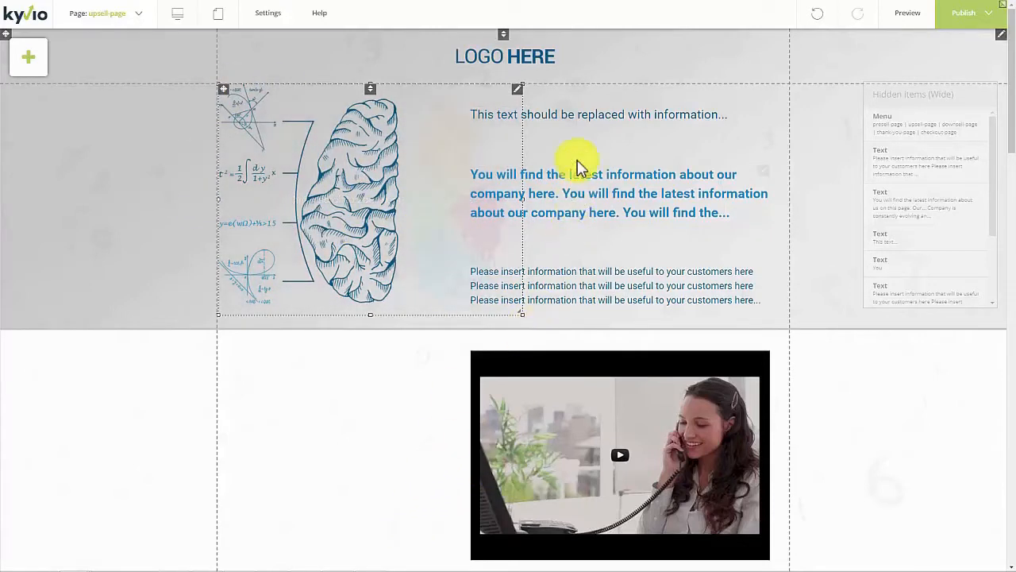
Step: Apply the Heading 2 style to the whole line "This text should be replaced with information..." and finish editing it
click(587, 122)
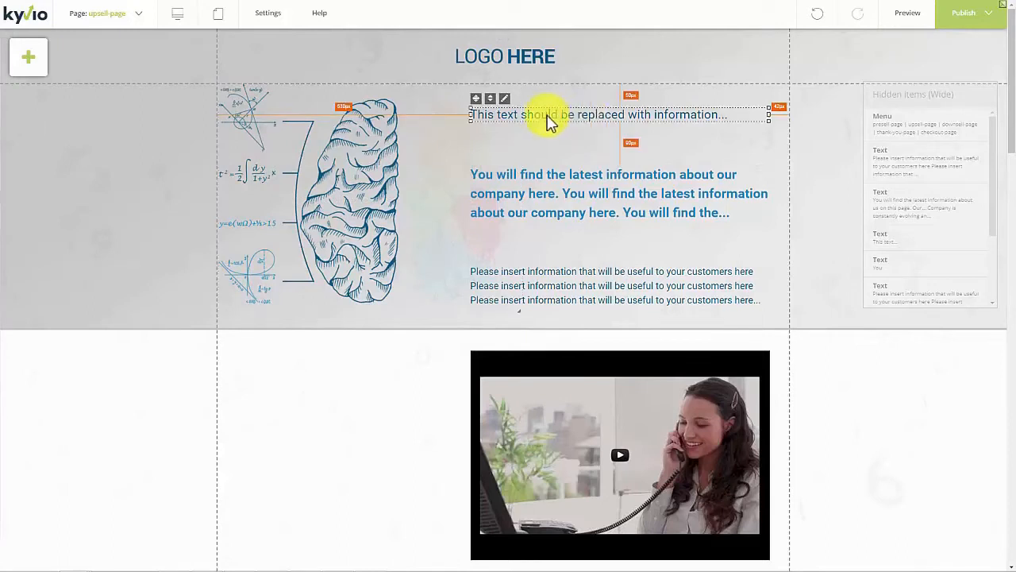
right_click(505, 105)
click(521, 115)
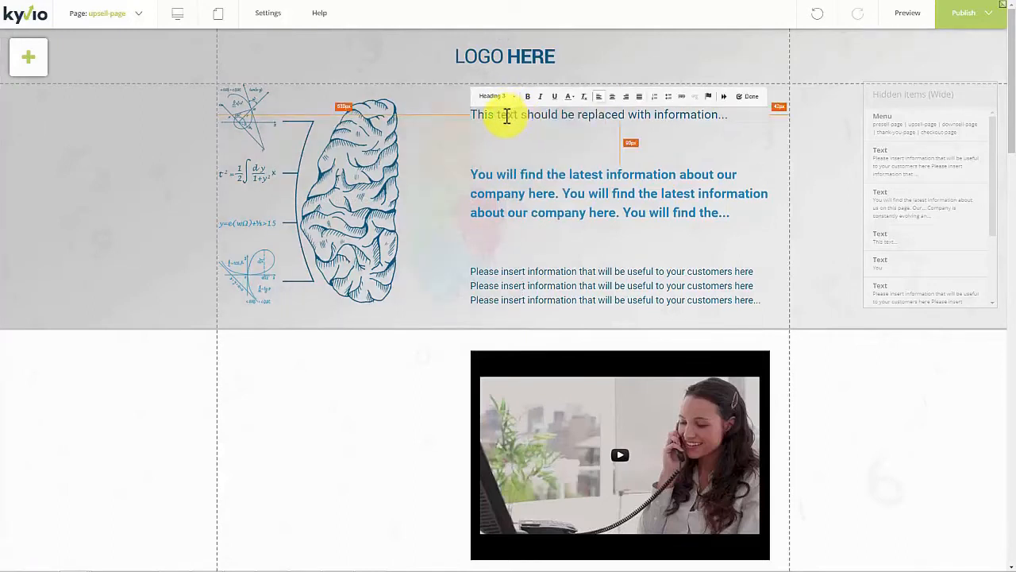
drag(478, 115, 645, 114)
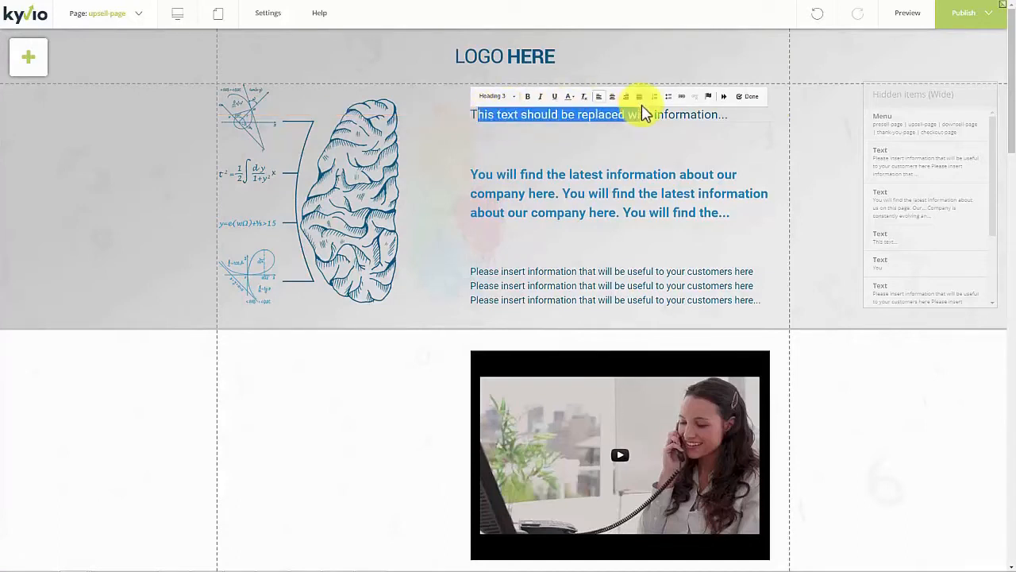
key(ctrl+a)
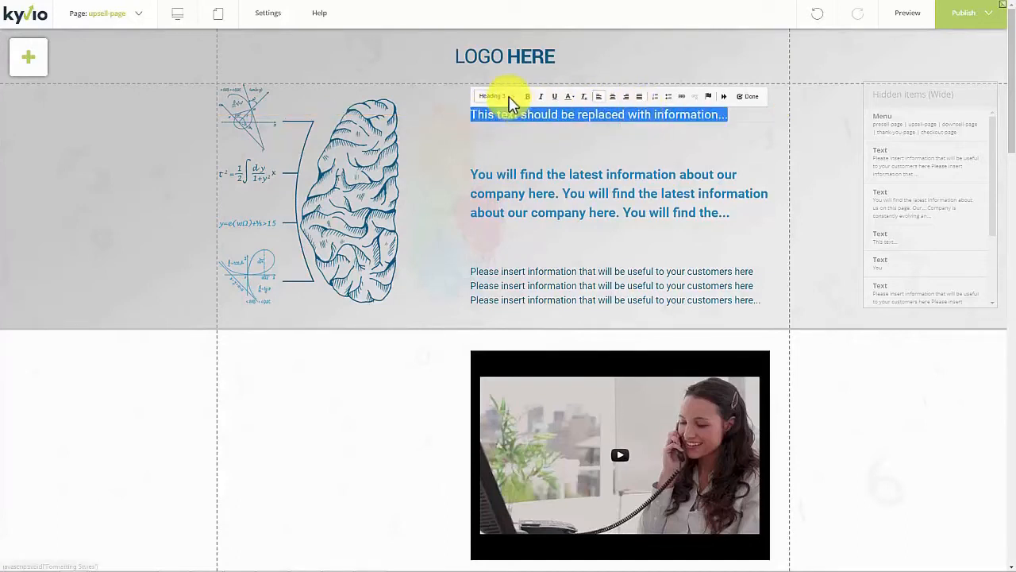
click(512, 96)
scroll(572, 159, down, 3)
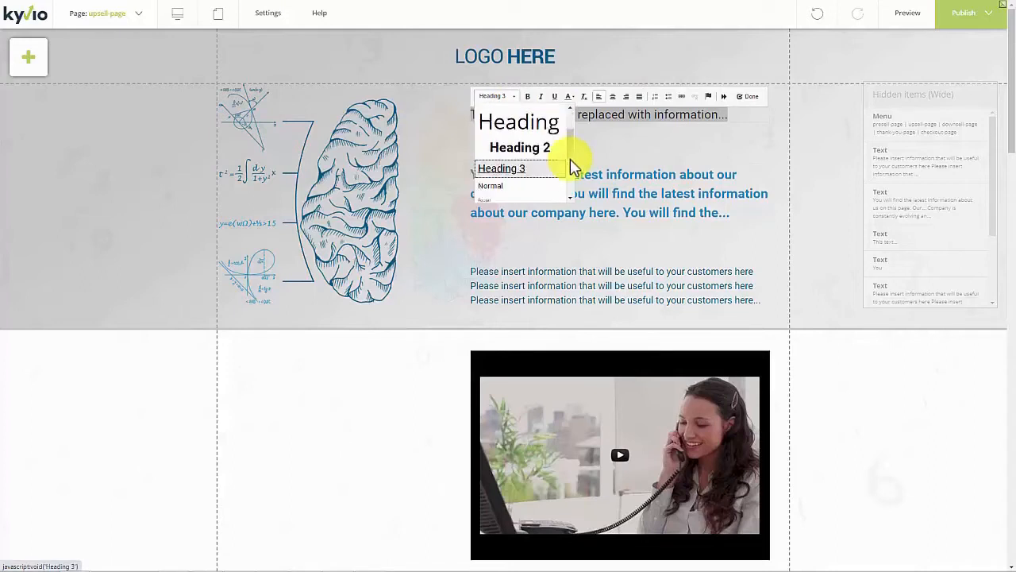
scroll(571, 159, up, 1)
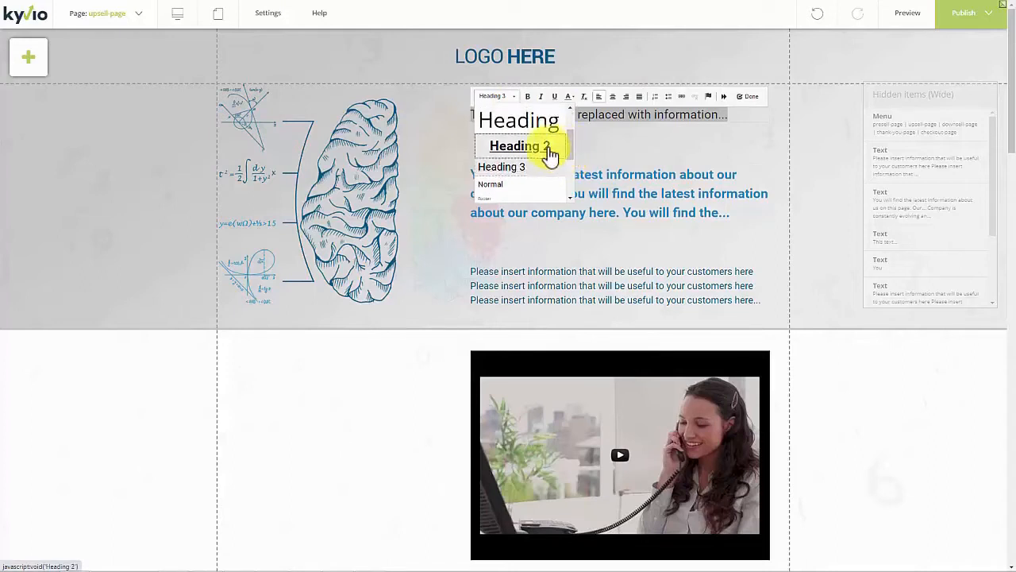
click(547, 151)
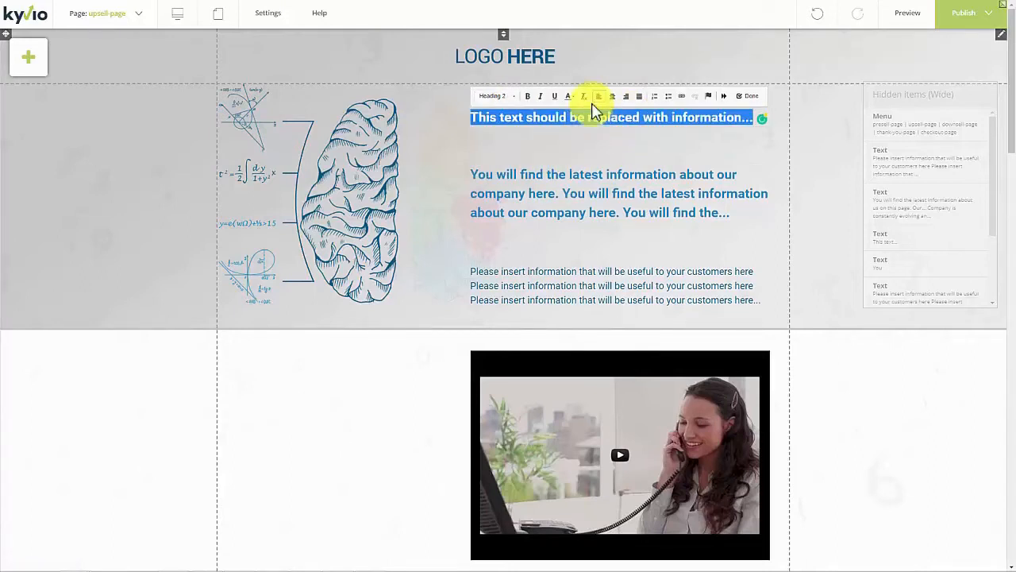
click(750, 97)
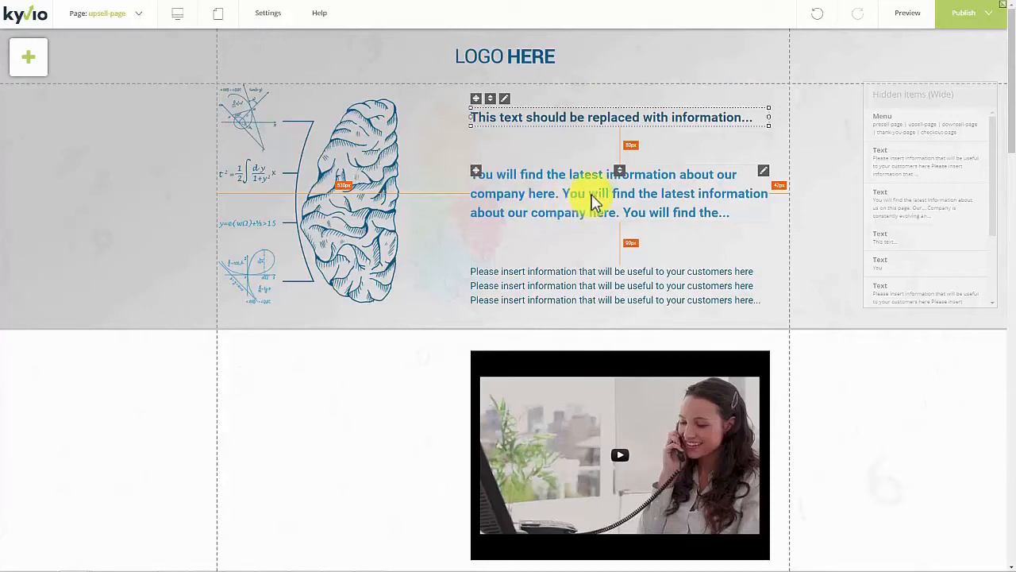
Step: Move the blue three-line text up to about 60 px below the heading, and select the paragraph beneath it as well
mouse_move(592, 195)
mouse_down()
mouse_move(587, 172)
mouse_move(590, 199)
mouse_up()
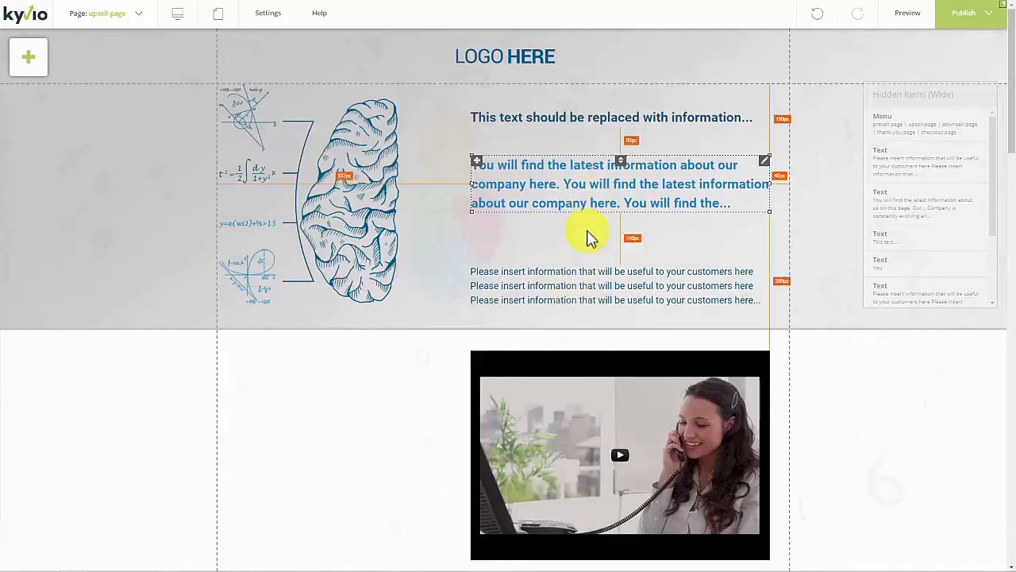
drag(579, 290, 578, 291)
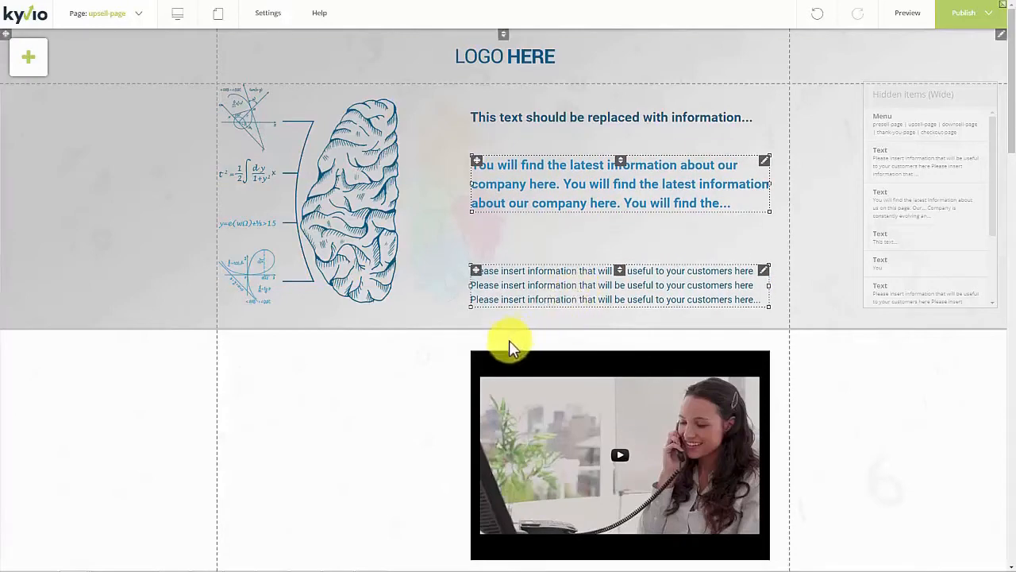
scroll(509, 340, down, 5)
scroll(548, 297, up, 5)
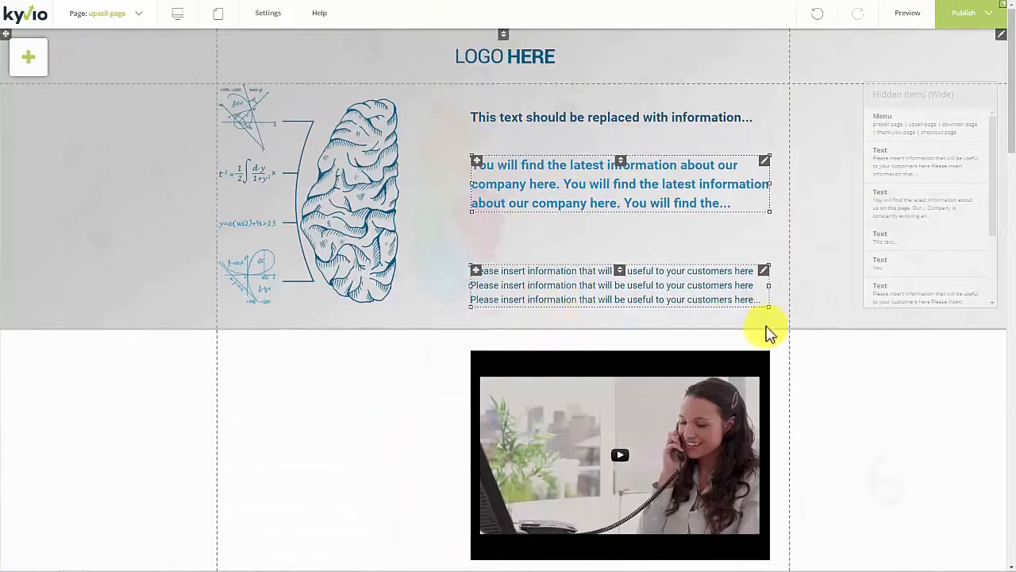
Step: Centre the video and the START LEARNING button horizontally on the page, and shorten their section slightly from its lower edge
scroll(801, 352, down, 2)
drag(599, 324, 483, 320)
drag(578, 482, 462, 486)
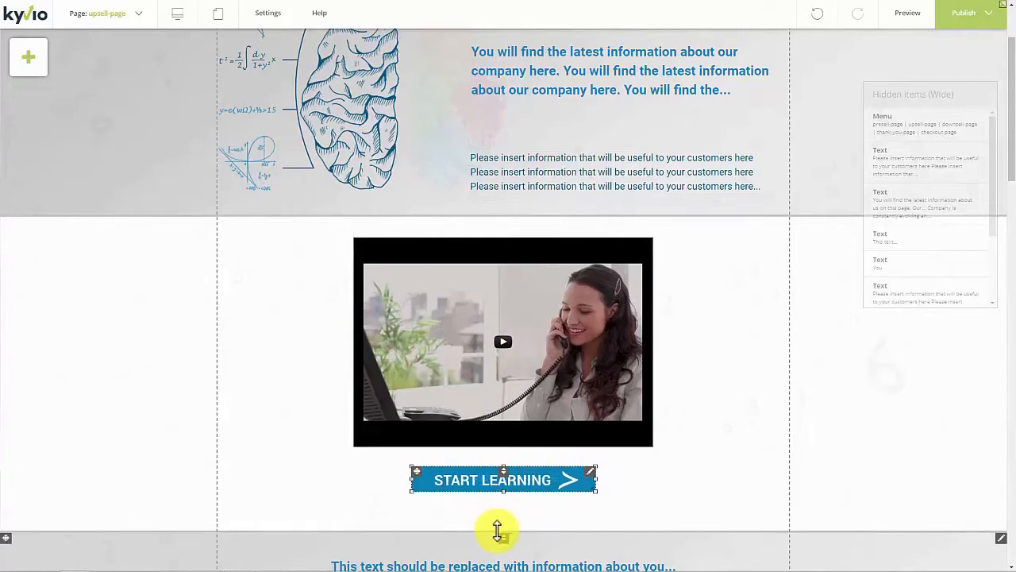
drag(503, 530, 502, 513)
Step: Move the grey section up a few pixels towards the START LEARNING button, together with its heading, three photos and all their texts
scroll(502, 513, down, 5)
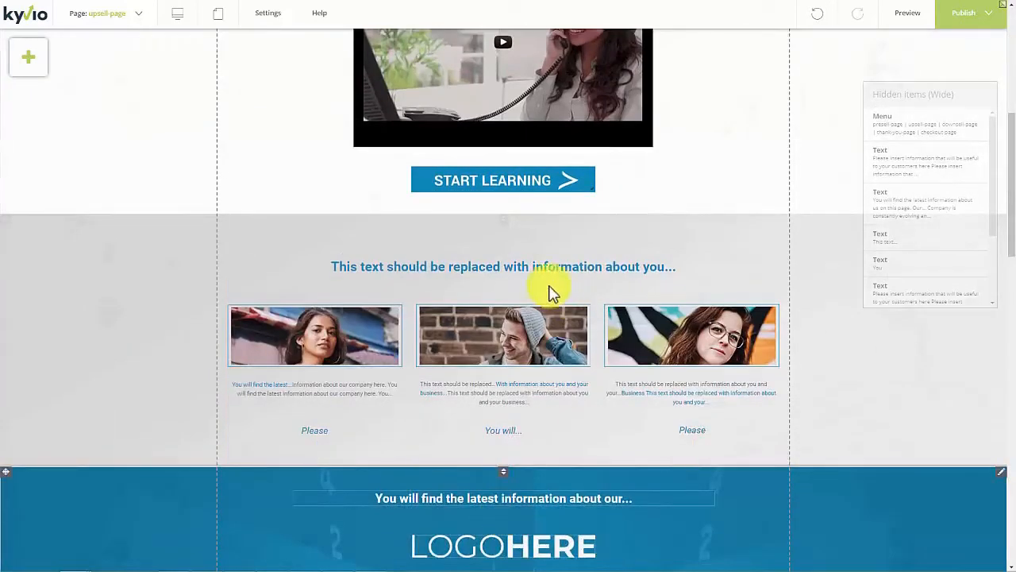
drag(519, 268, 521, 284)
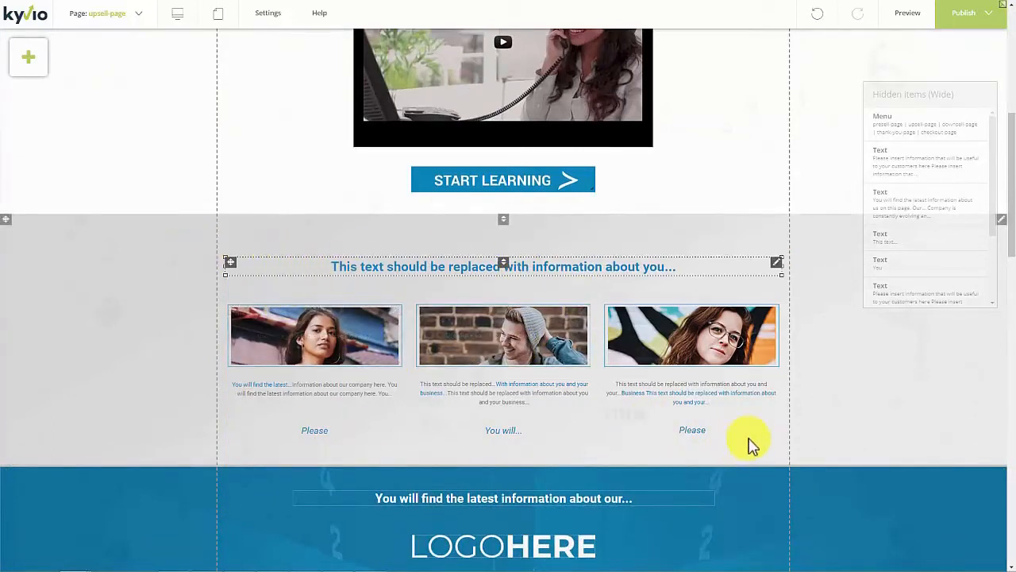
click(658, 436)
ctrl+click(655, 356)
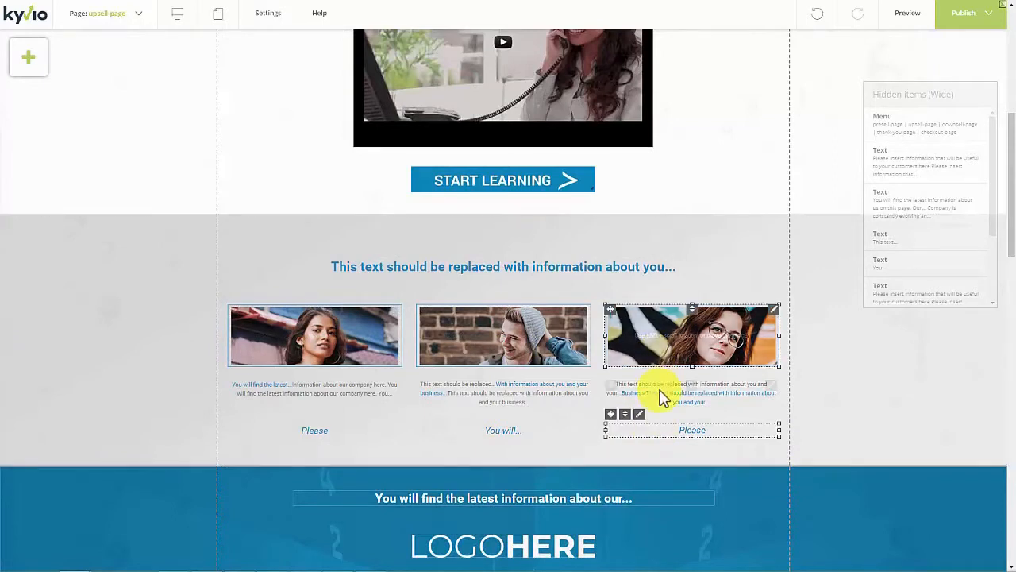
ctrl+click(661, 391)
ctrl+click(546, 390)
ctrl+click(541, 355)
ctrl+click(519, 430)
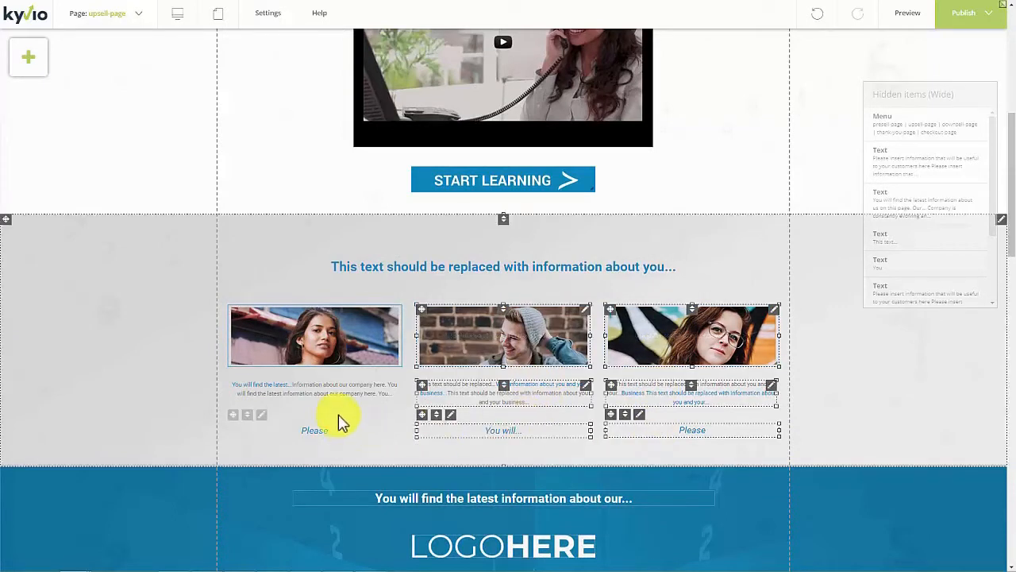
ctrl+click(334, 431)
ctrl+click(336, 390)
ctrl+click(374, 334)
ctrl+click(408, 270)
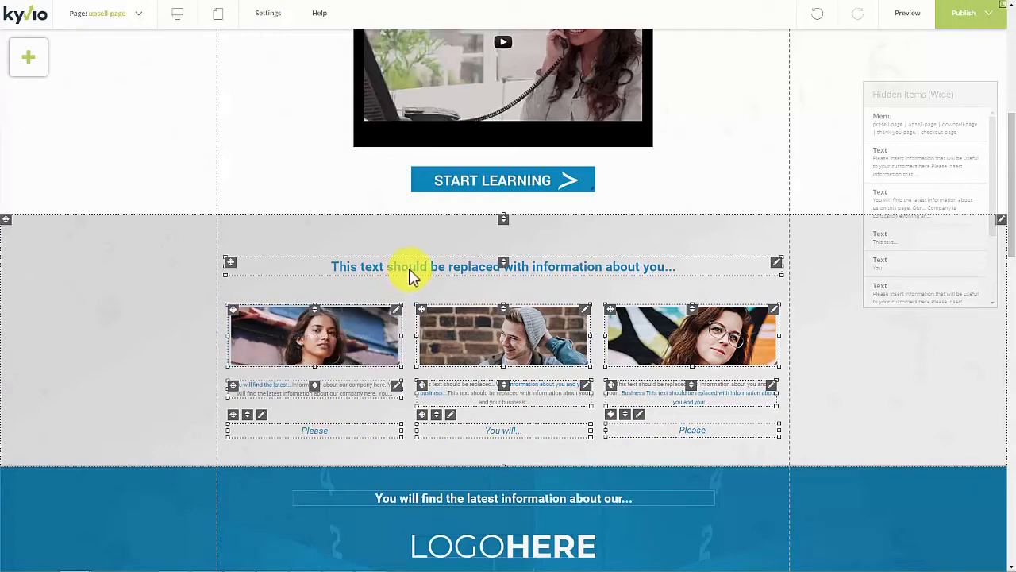
drag(424, 308, 426, 306)
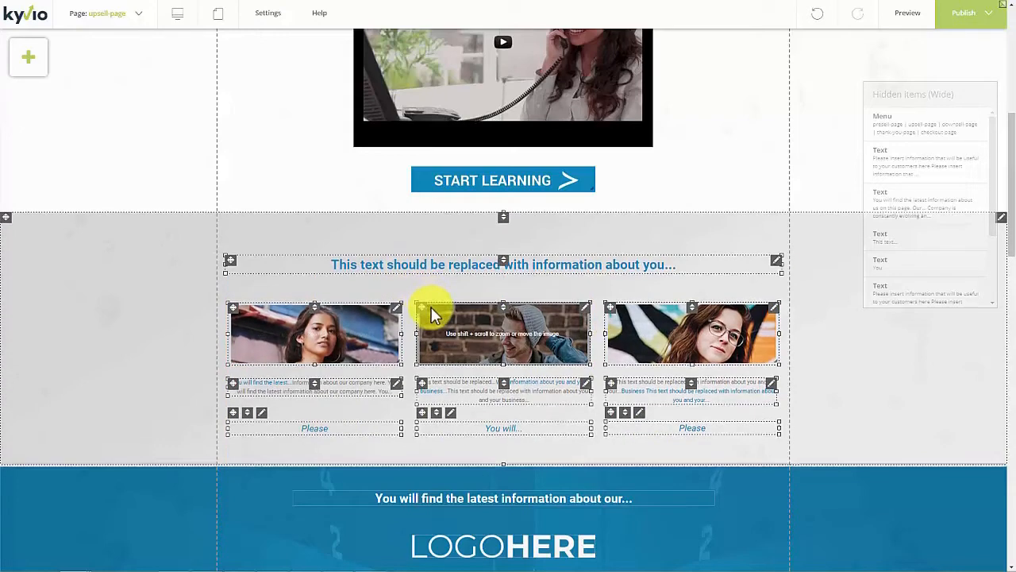
key(Up)
key(Up)
key(Up)
key(Up)
key(Up)
key(Up)
key(Up)
key(Up)
key(Up)
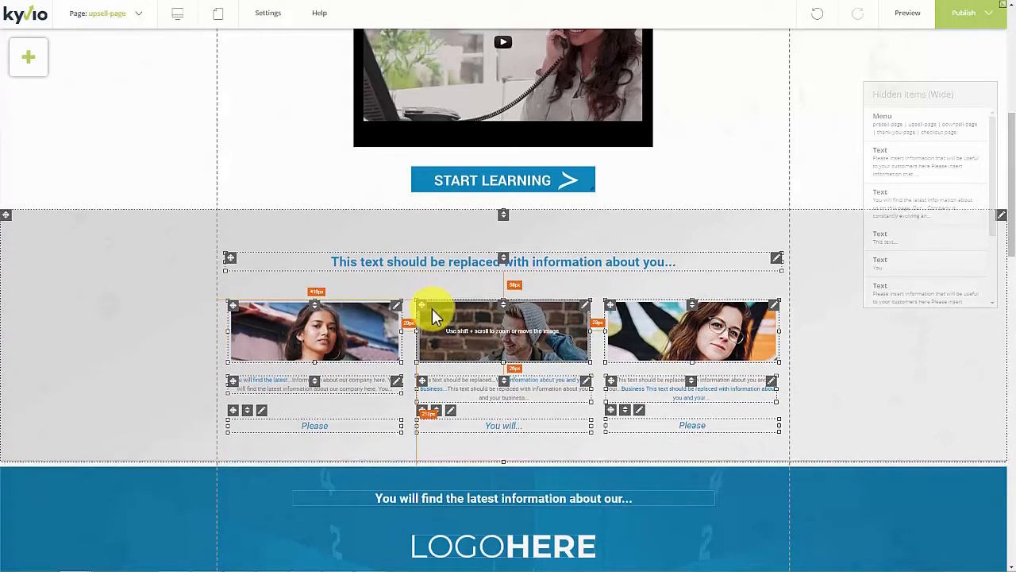
Step: Close the gap between the grey three-photo section and the blue section below it
click(486, 226)
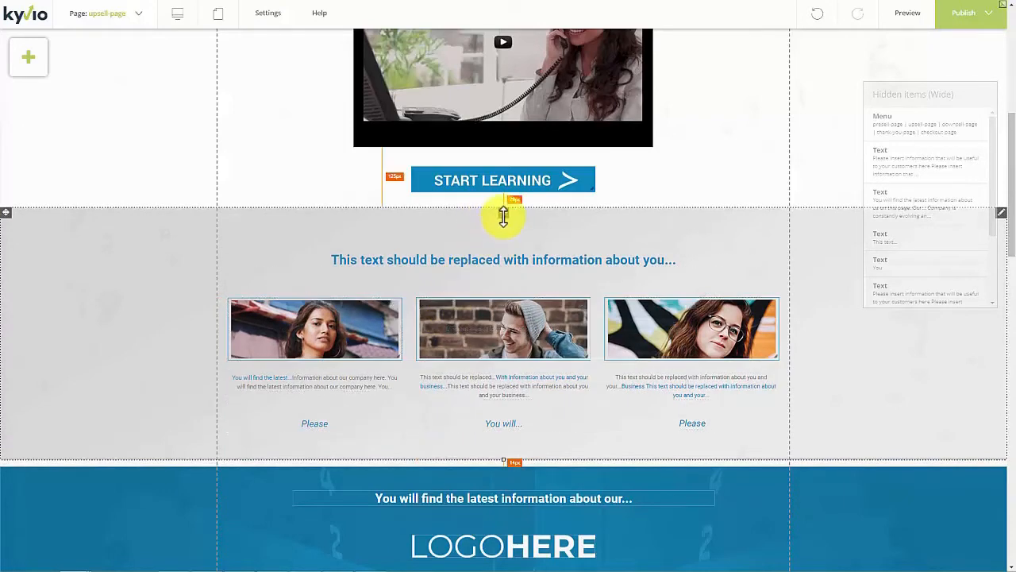
drag(506, 228, 507, 217)
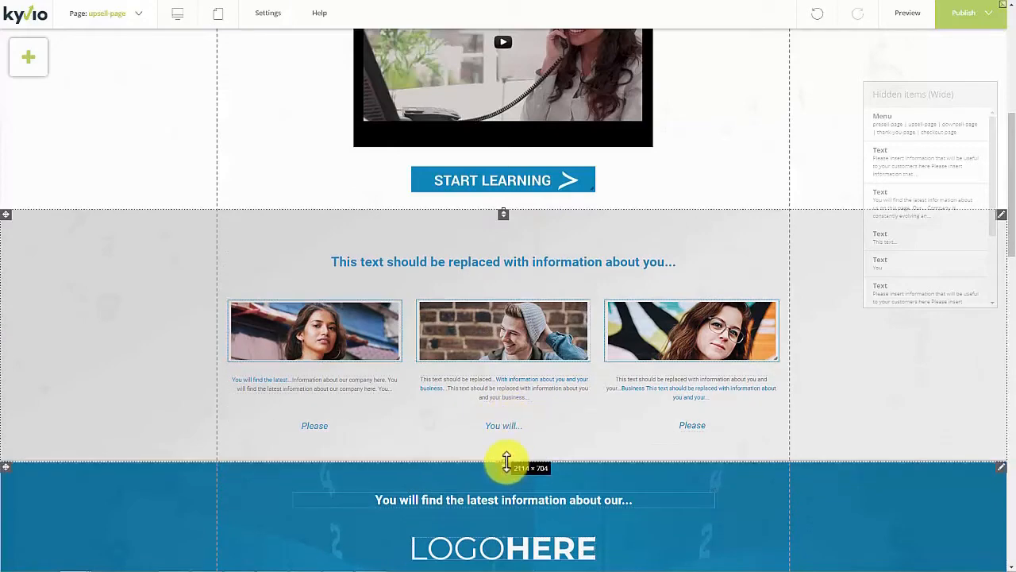
scroll(499, 488, down, 4)
scroll(496, 493, down, 4)
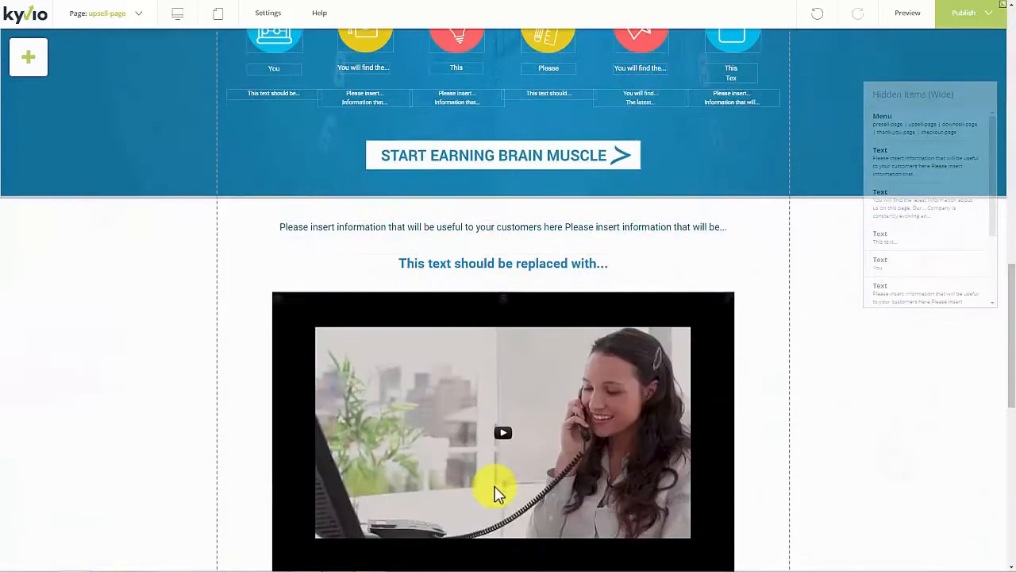
scroll(534, 469, down, 20)
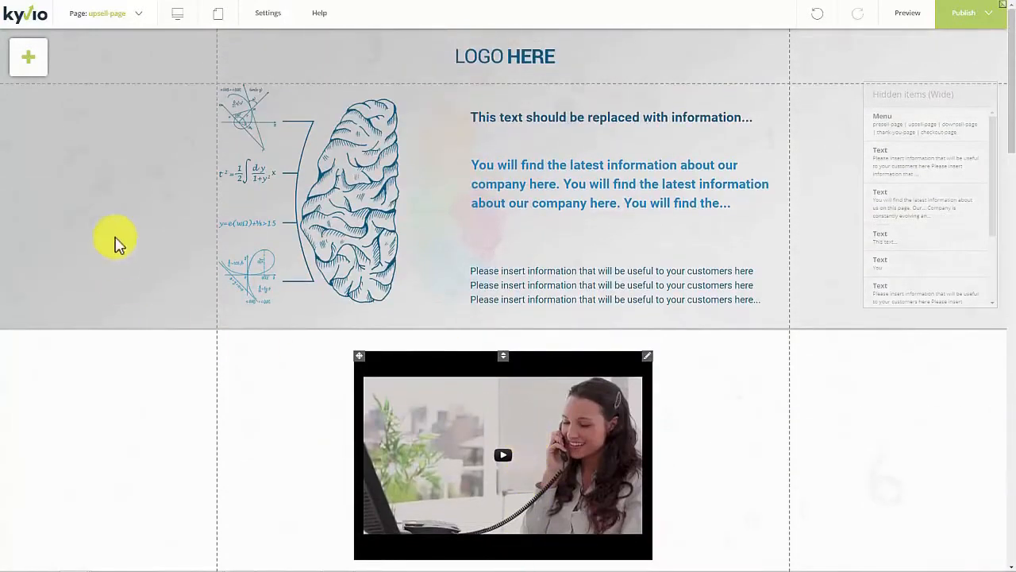
Step: Browse the shapes and blog layouts available for adding to the page
click(33, 59)
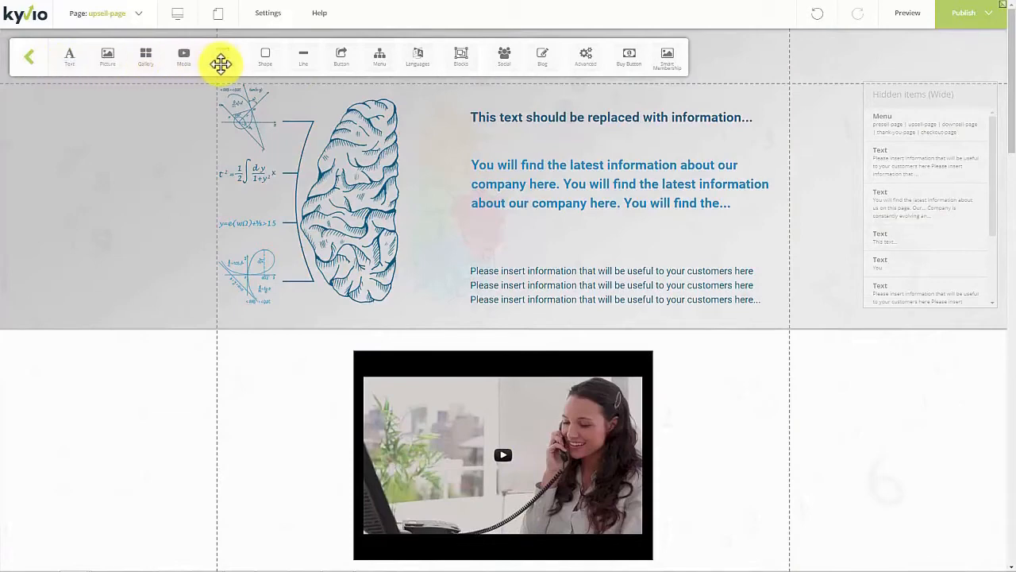
drag(265, 60, 265, 71)
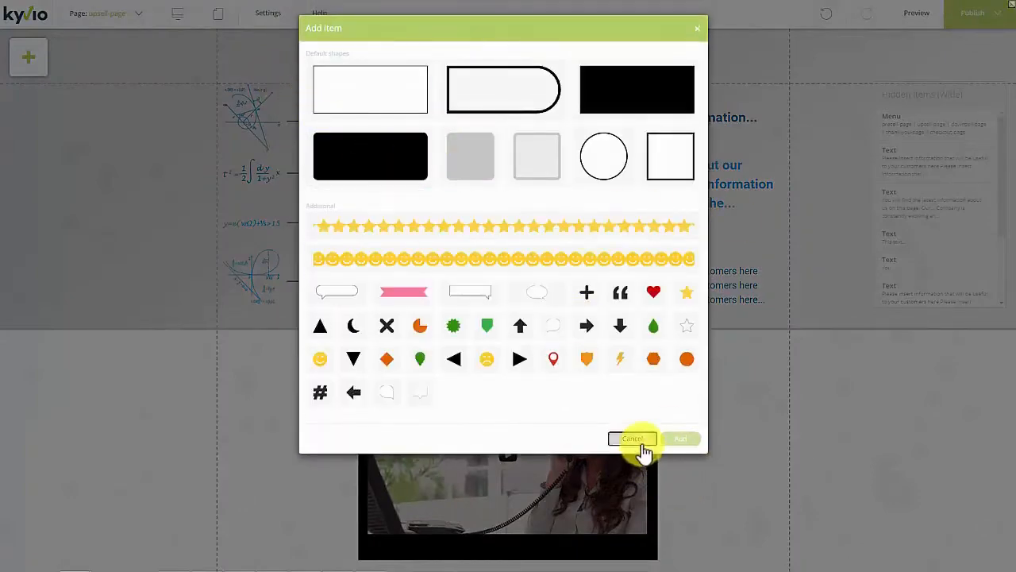
click(635, 442)
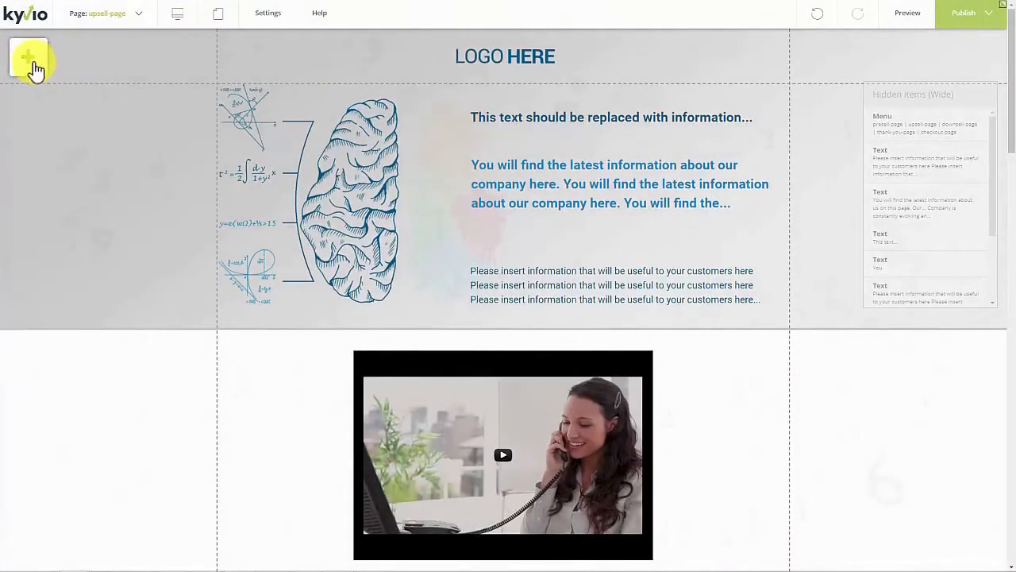
click(32, 66)
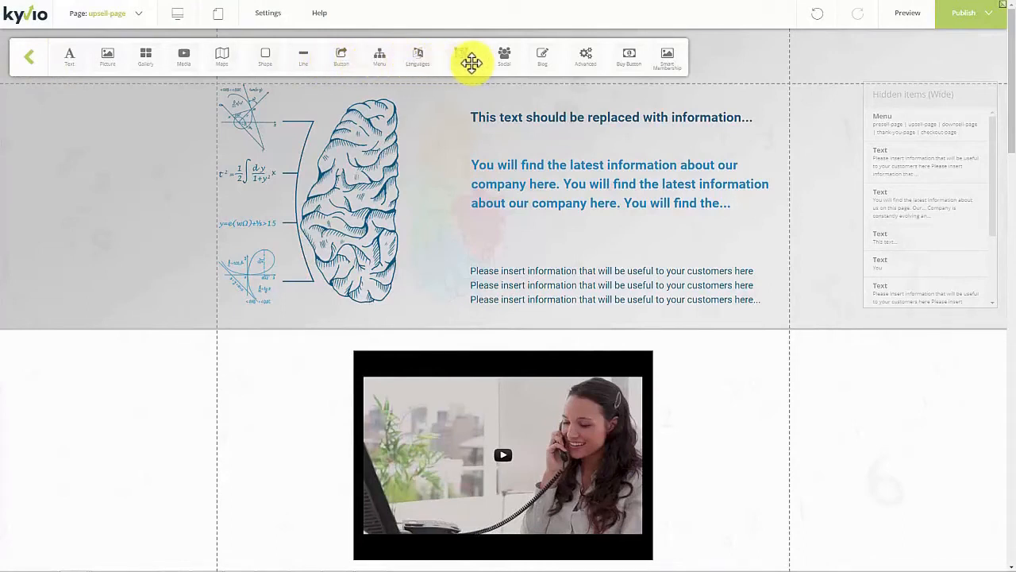
click(551, 57)
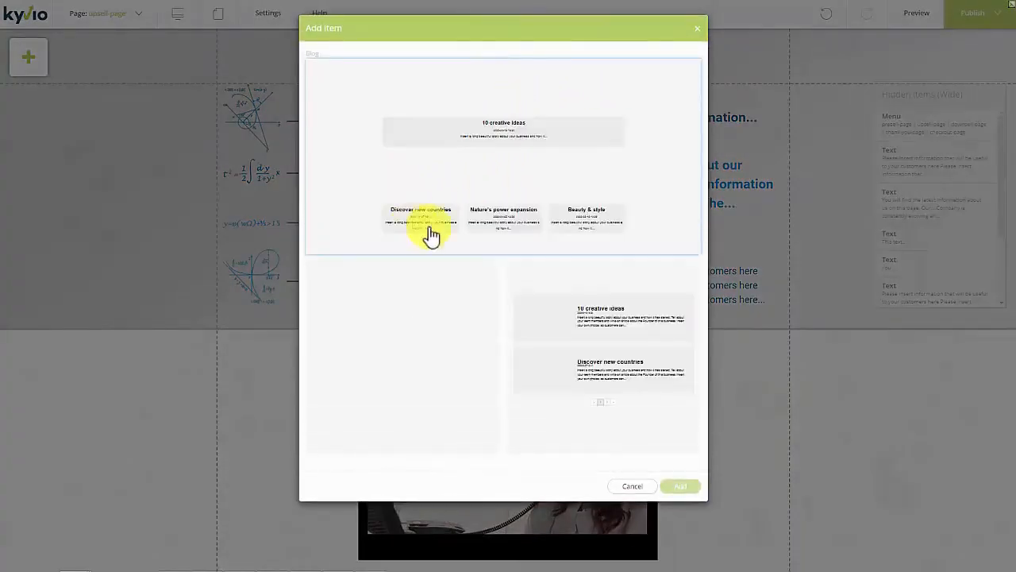
click(697, 28)
Step: Try to add a language switcher with a dropdown select to the page
click(37, 56)
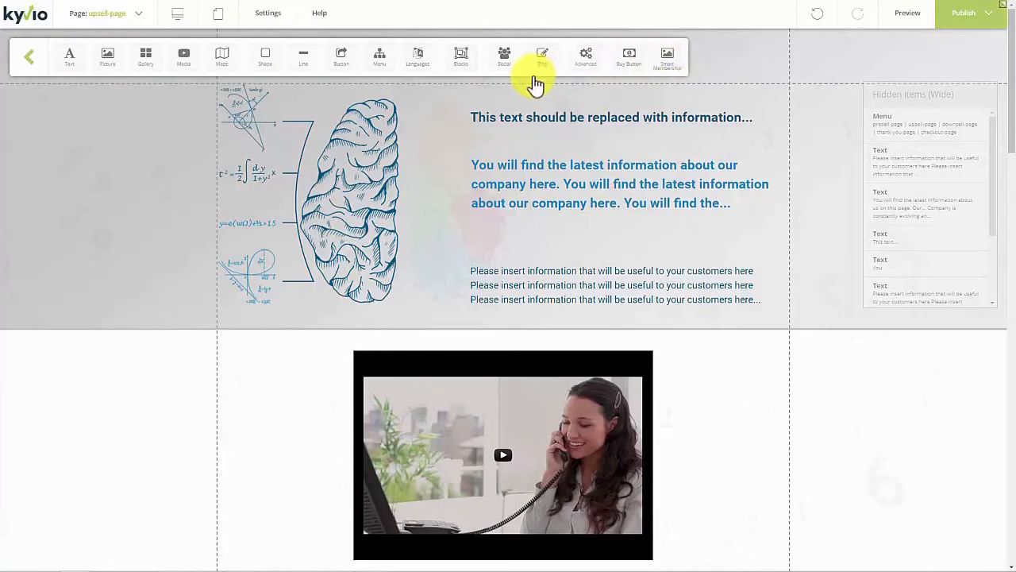
click(416, 58)
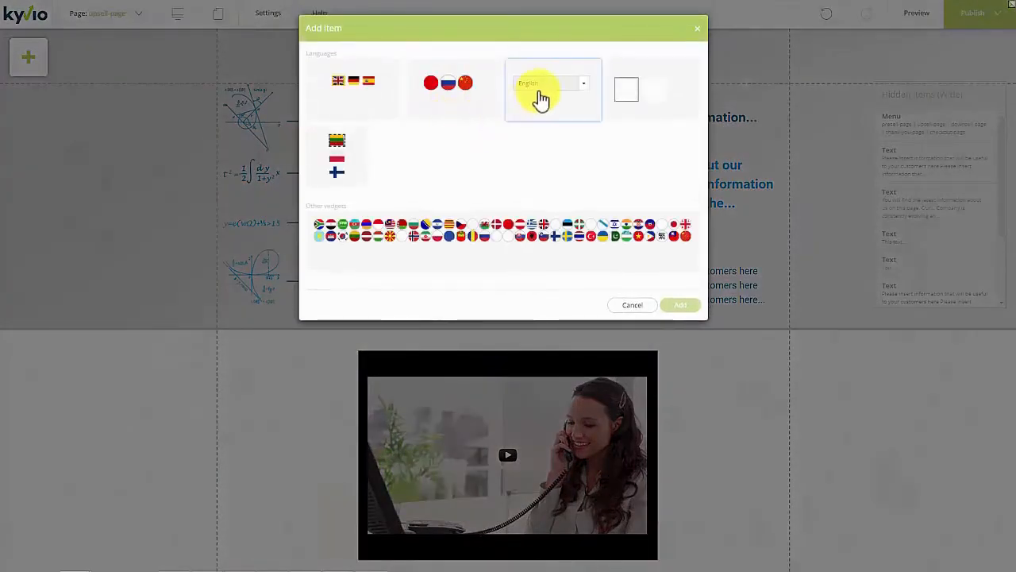
double_click(585, 92)
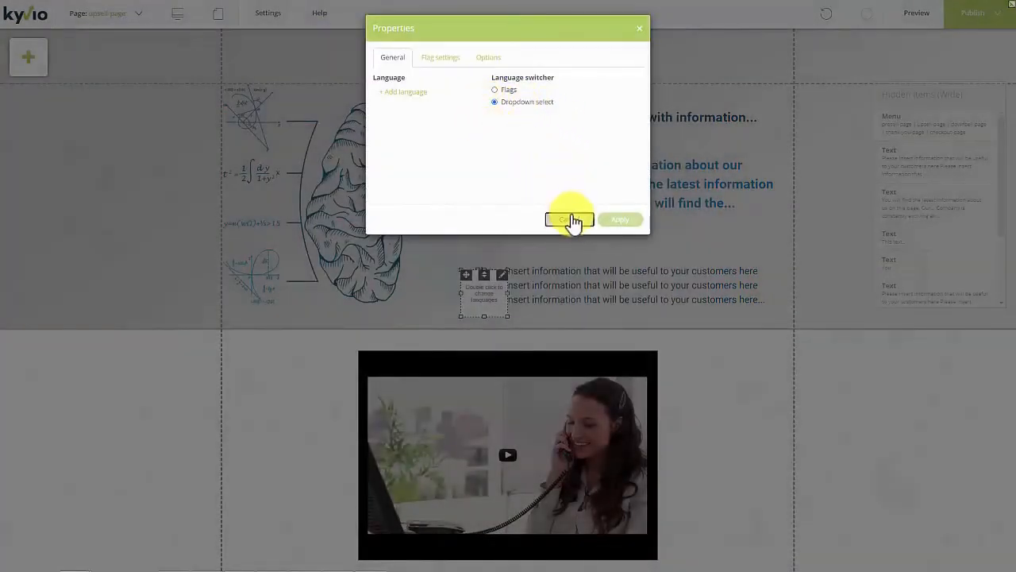
click(571, 220)
Step: Add a Buy Button between the blue three-line text and the paragraph below it, and open its properties
click(32, 59)
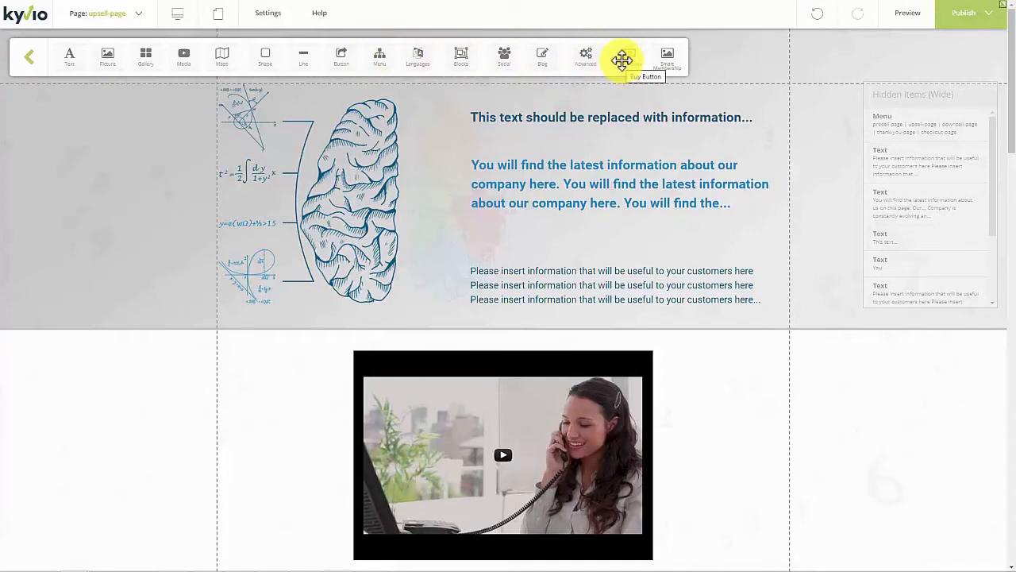
drag(622, 61, 619, 237)
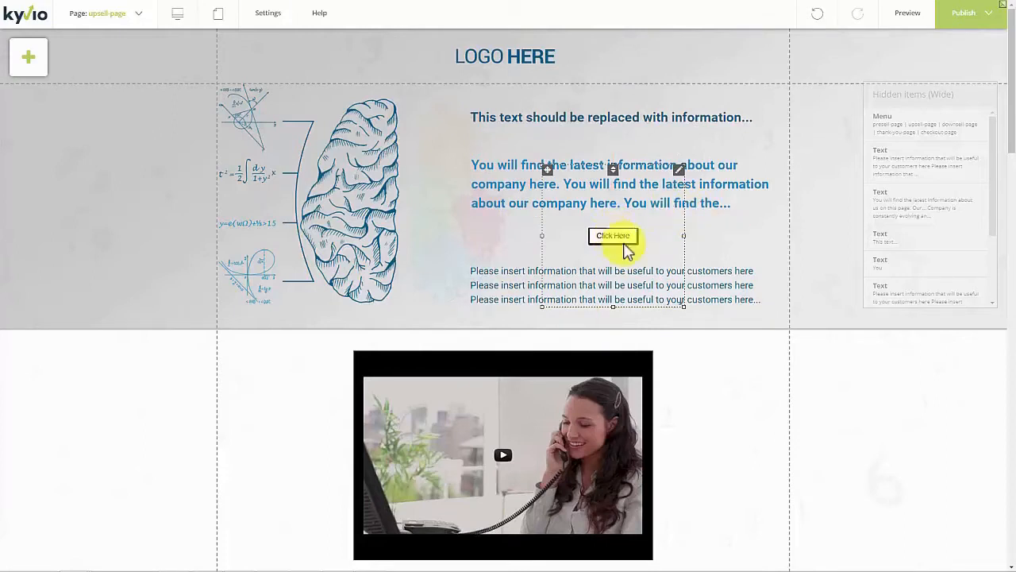
right_click(683, 175)
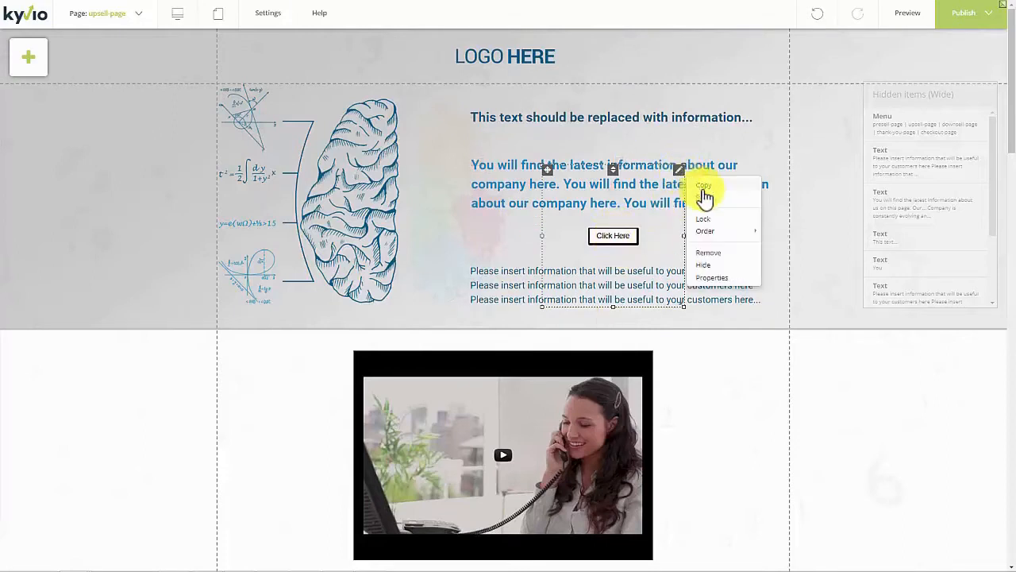
click(721, 277)
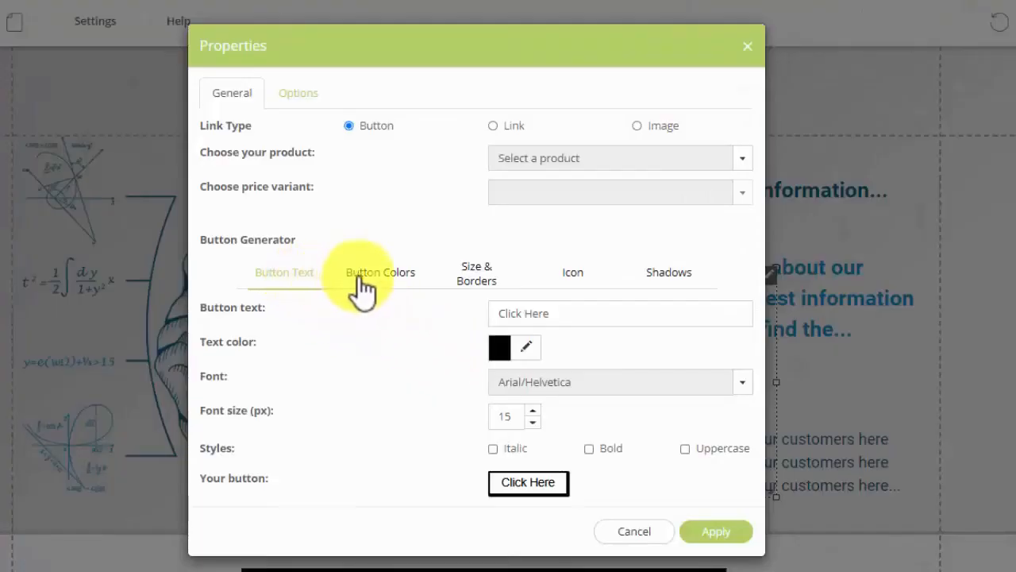
Step: Link the buy button to the product Meetvio Sales with the price variant test
click(490, 272)
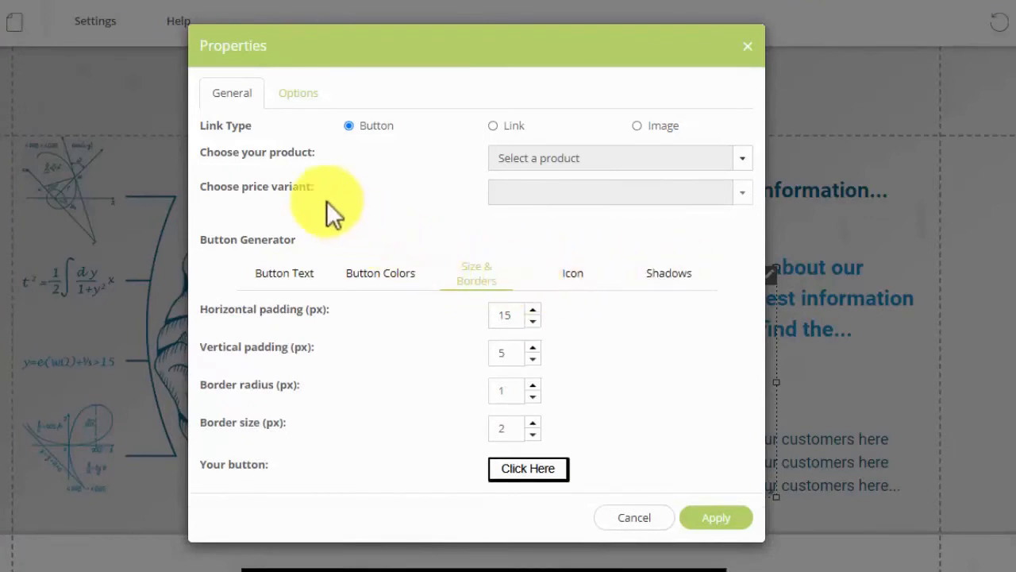
click(516, 170)
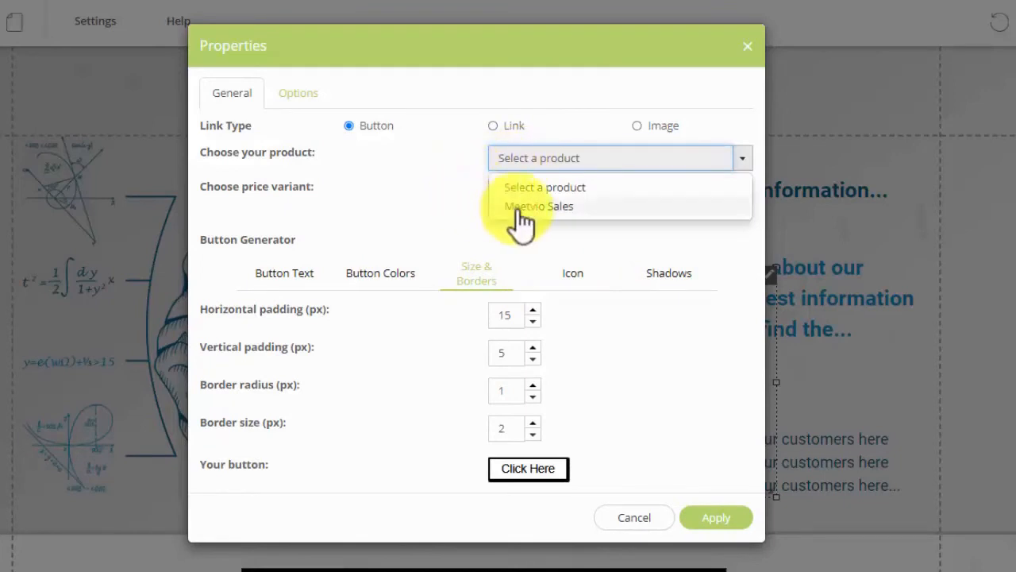
click(523, 208)
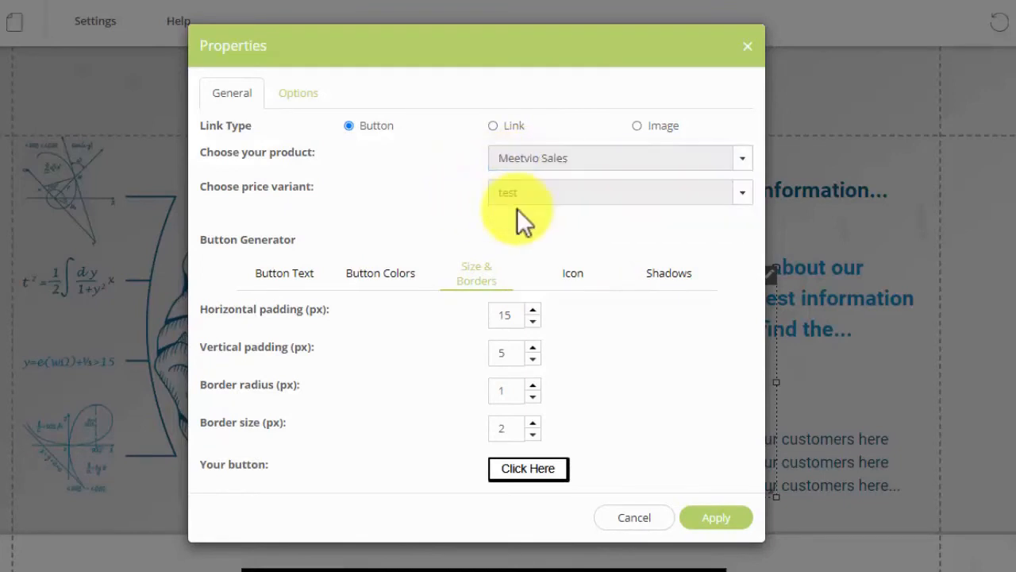
click(515, 197)
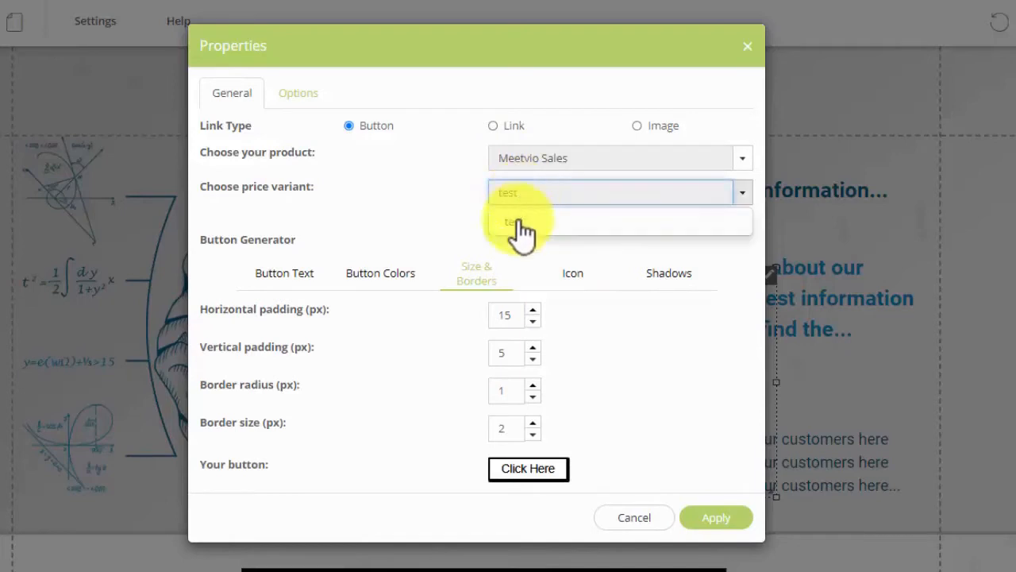
click(521, 227)
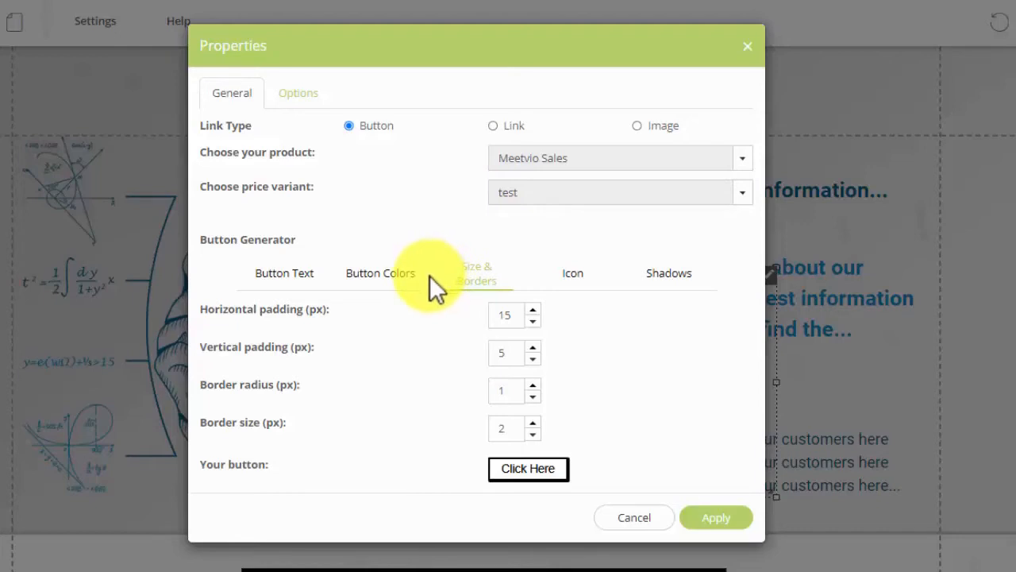
Step: Set the buy button's background top color to red
click(295, 94)
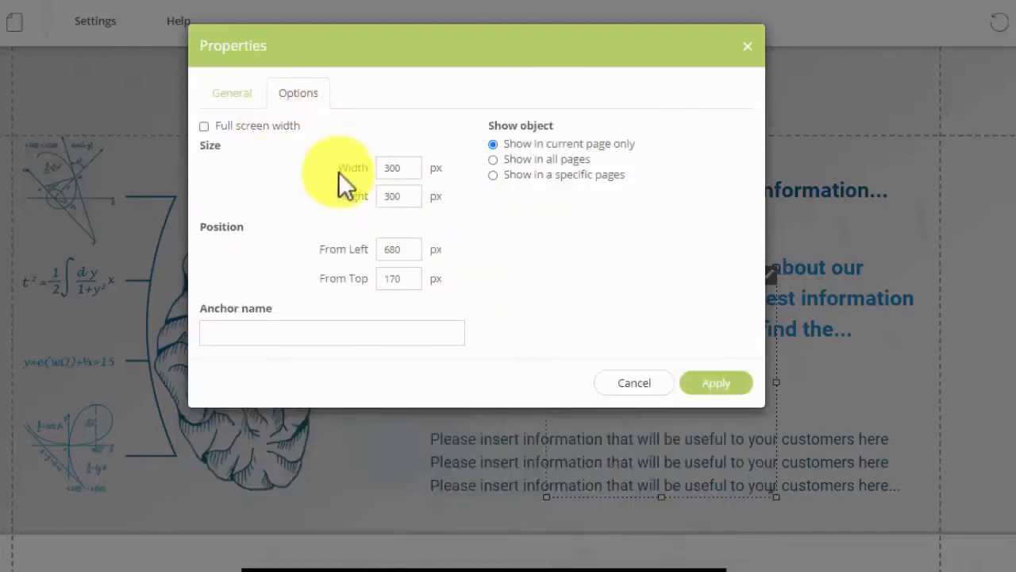
click(231, 94)
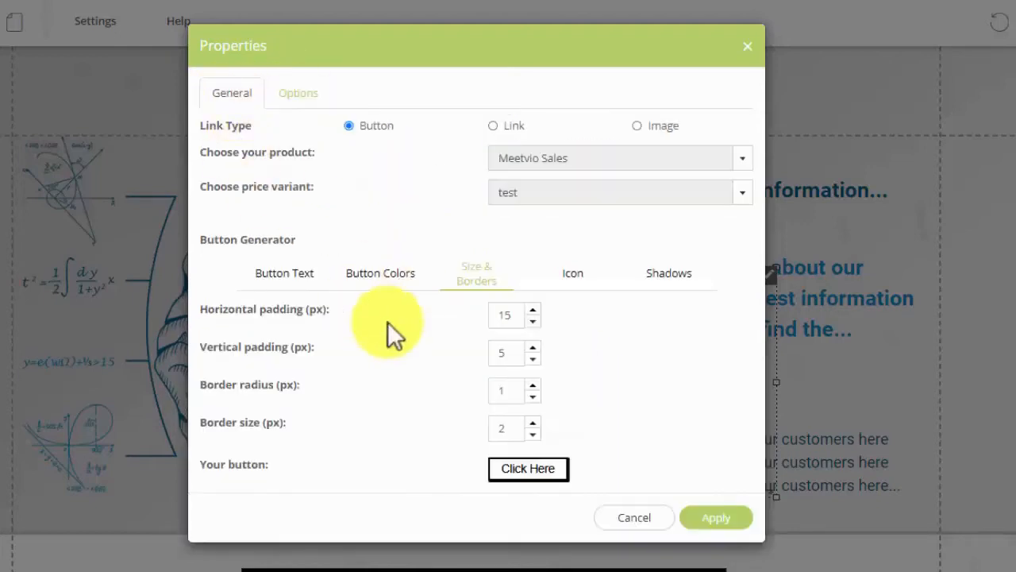
click(381, 278)
click(525, 316)
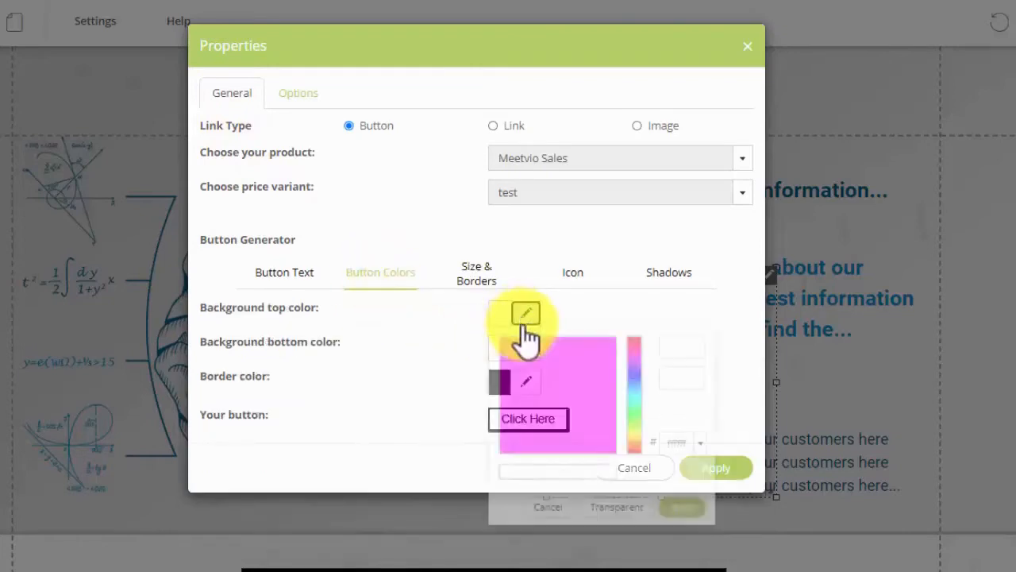
click(594, 344)
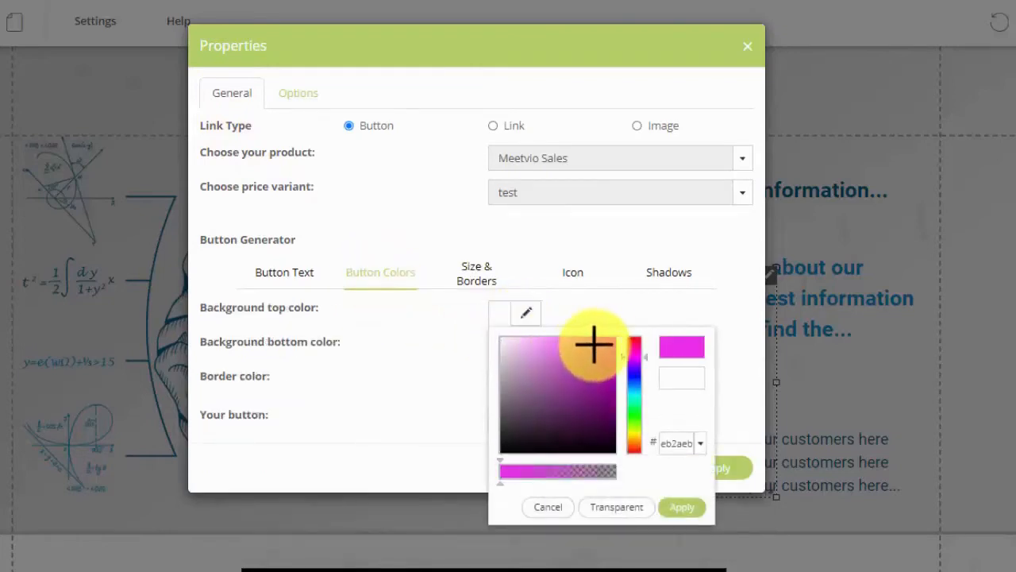
click(636, 340)
click(679, 505)
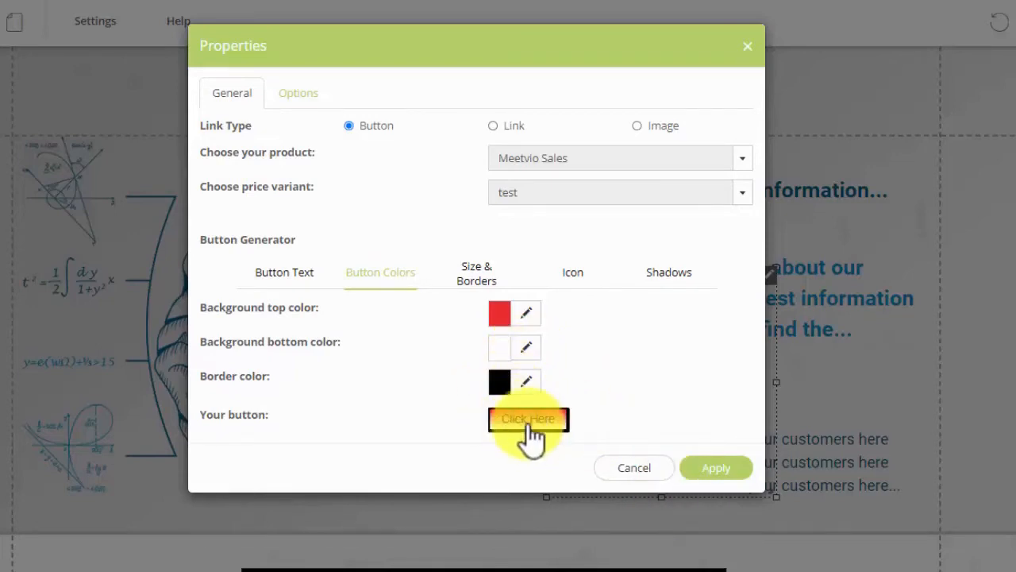
Step: Set the buy button's background bottom color to bright red
click(526, 348)
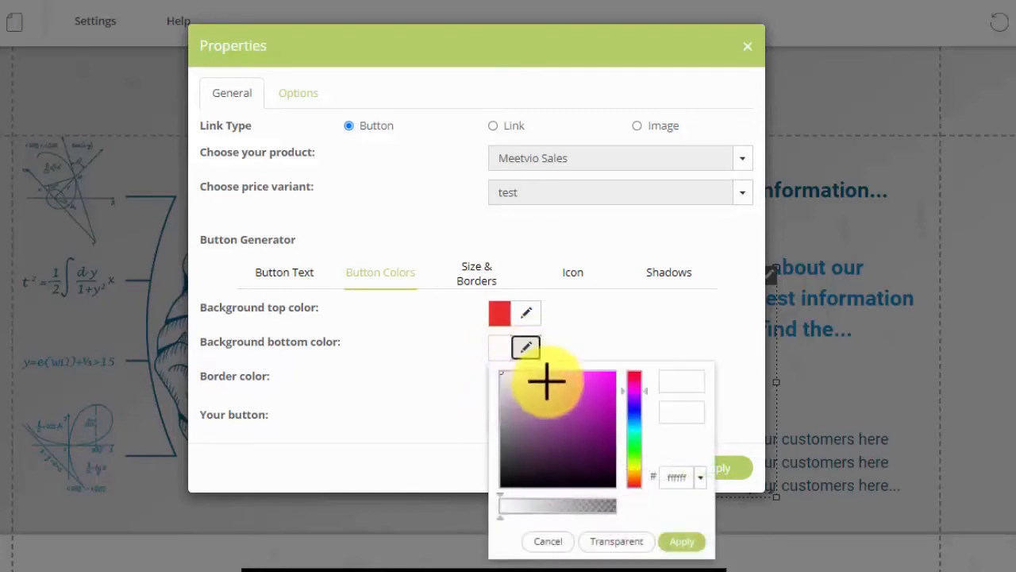
click(637, 371)
click(682, 542)
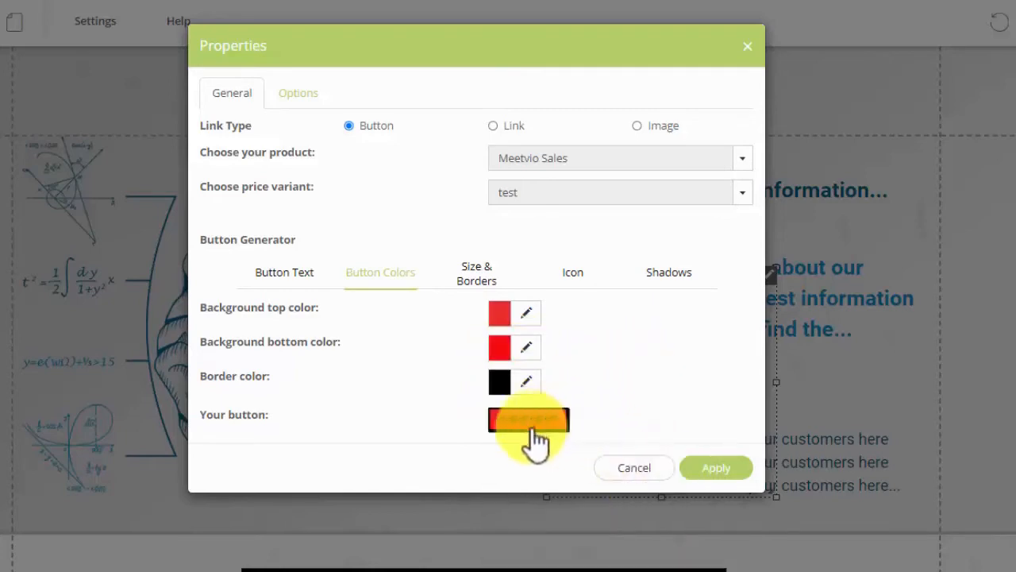
Step: Set the buy button's text to GO BUY NOW and apply the button properties
click(308, 282)
click(552, 316)
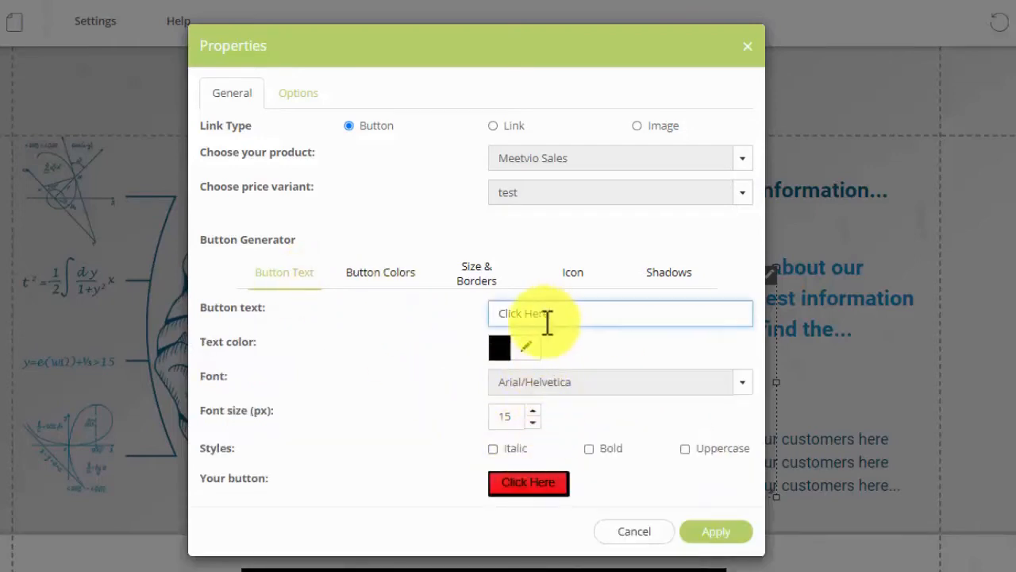
key(ctrl+a)
text(GO BUY NOW)
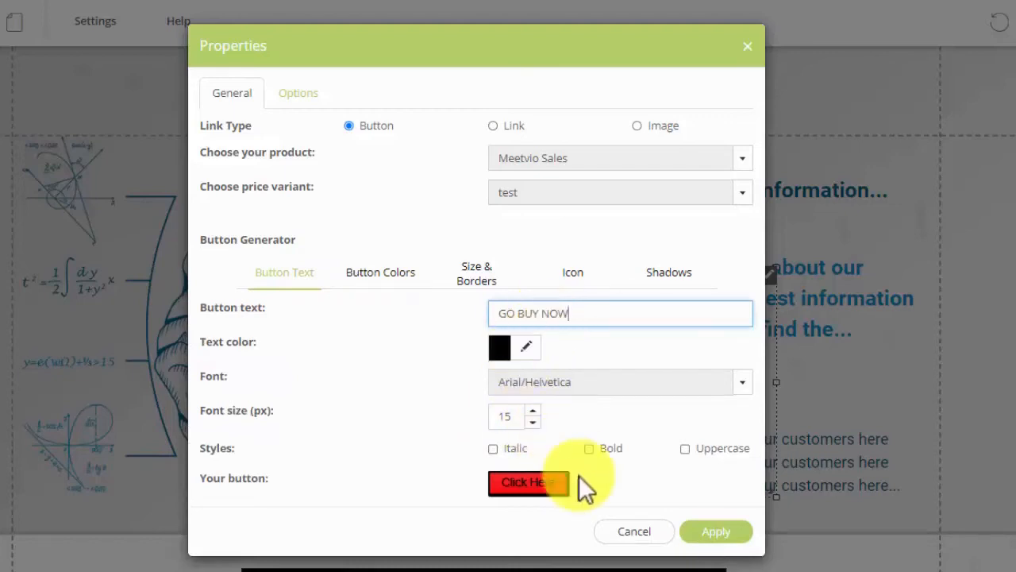
click(714, 539)
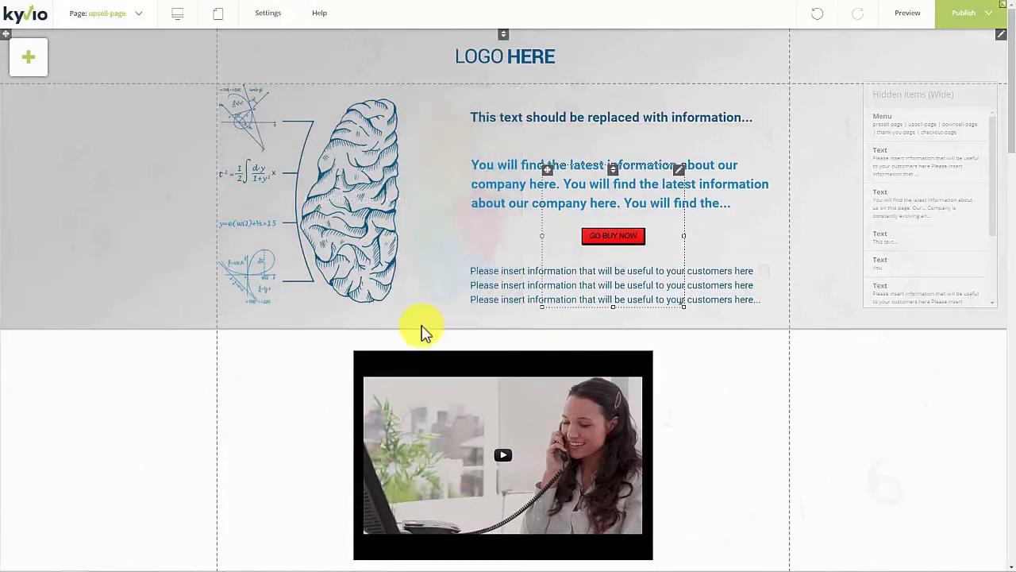
Step: Publish the upsell page, and look through its preview before returning to the editor
click(989, 16)
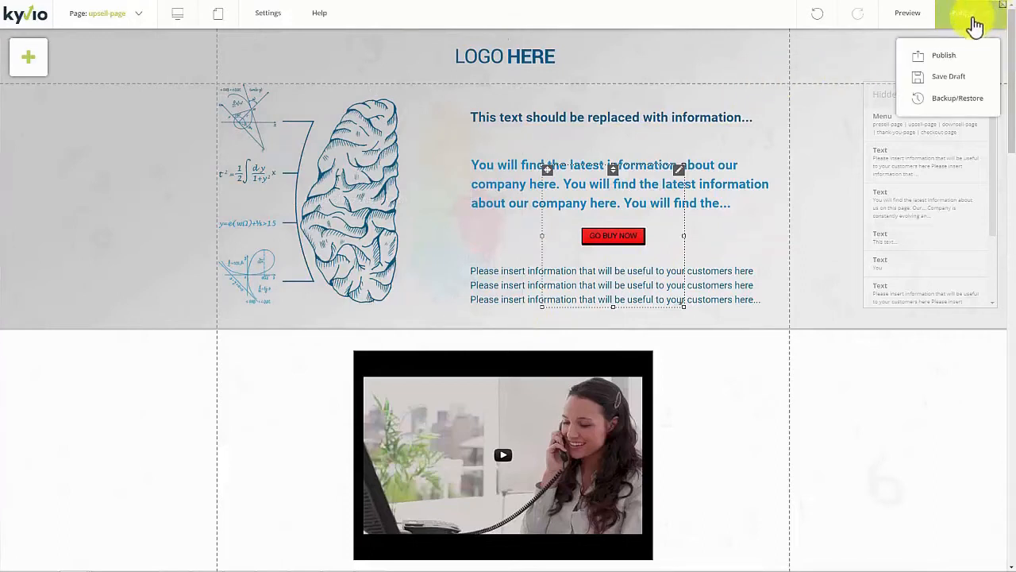
click(949, 61)
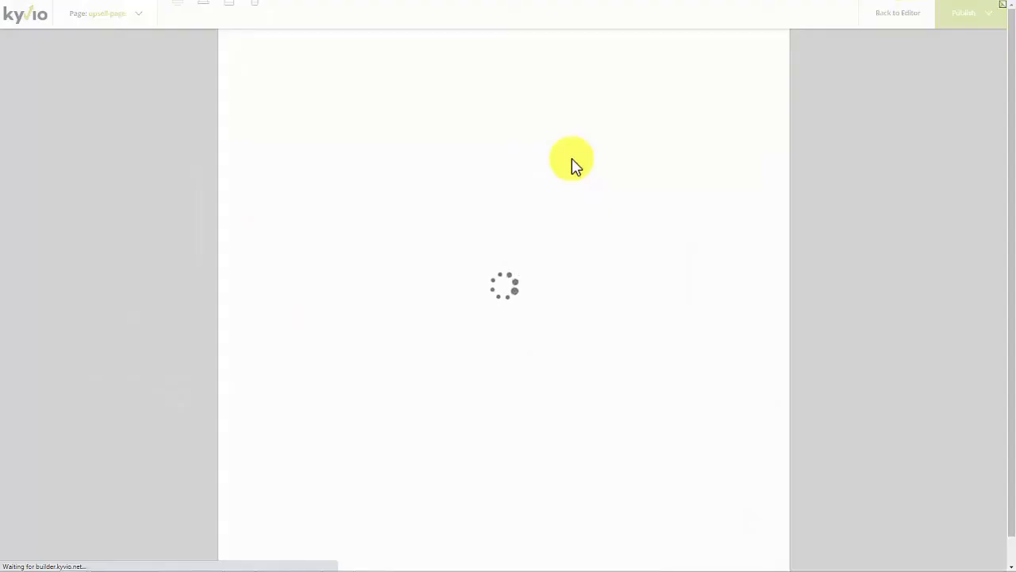
scroll(568, 197, down, 2)
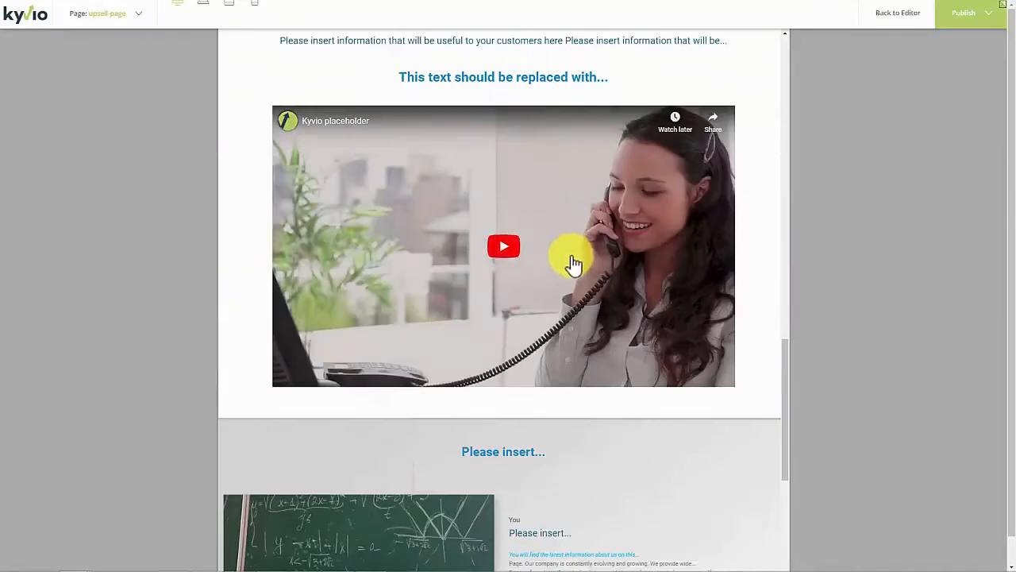
scroll(572, 261, down, 1)
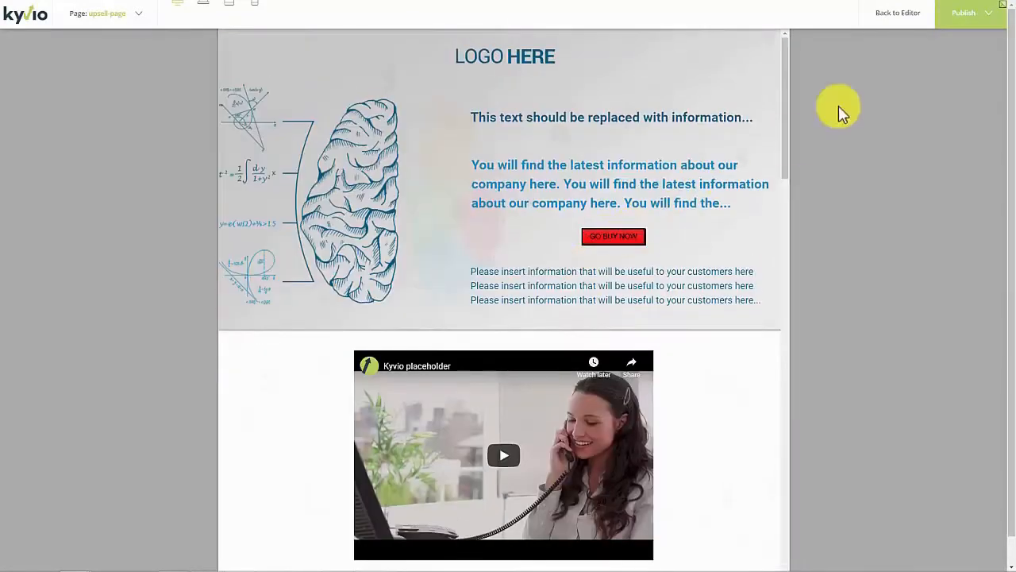
click(898, 14)
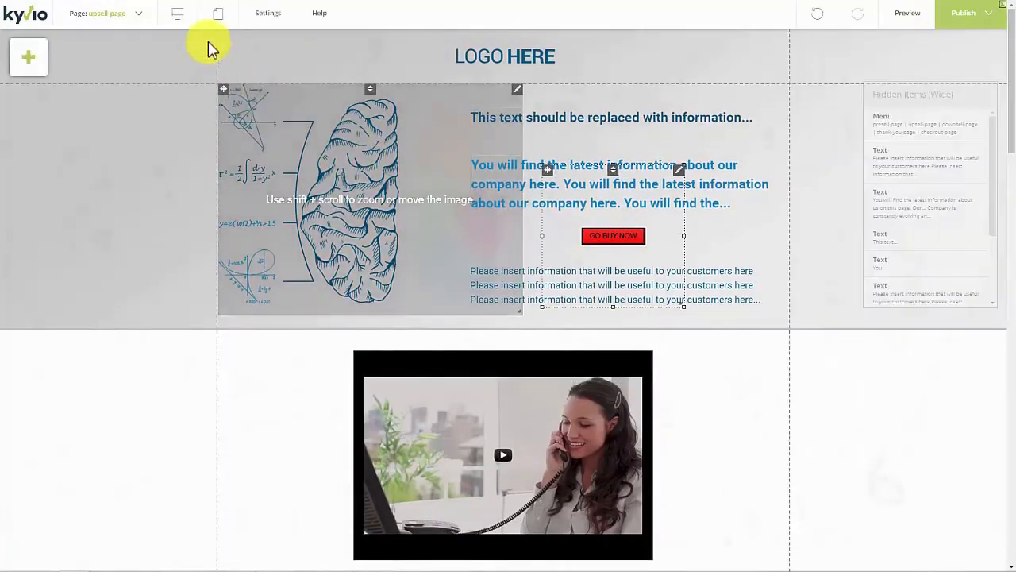
Step: View the live Math Teachers Upsell-Page from the funnel's page list and examine its layout and buy button
mouse_move(185, 22)
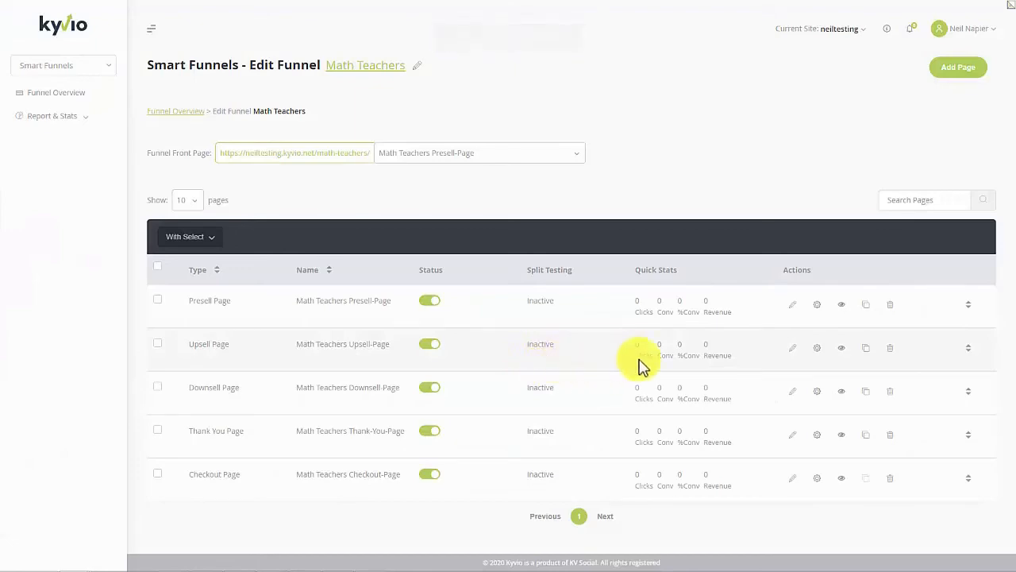
click(842, 351)
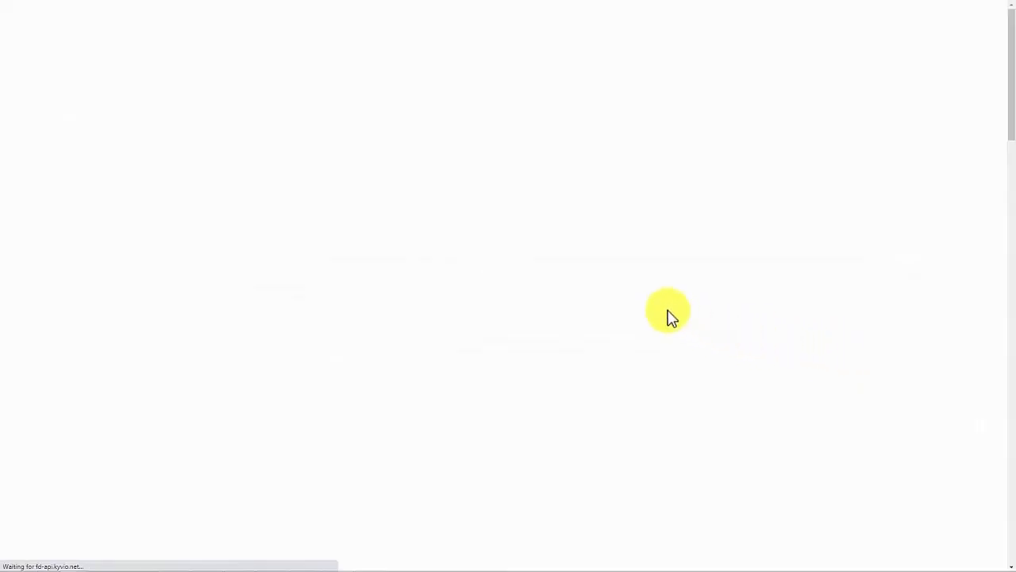
scroll(669, 311, down, 15)
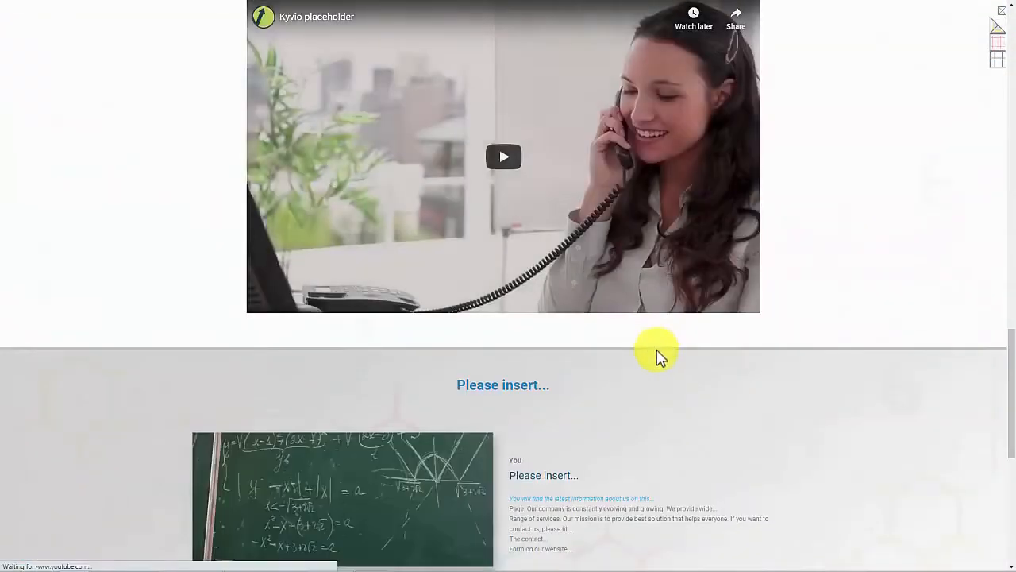
scroll(657, 350, up, 15)
scroll(731, 282, down, 10)
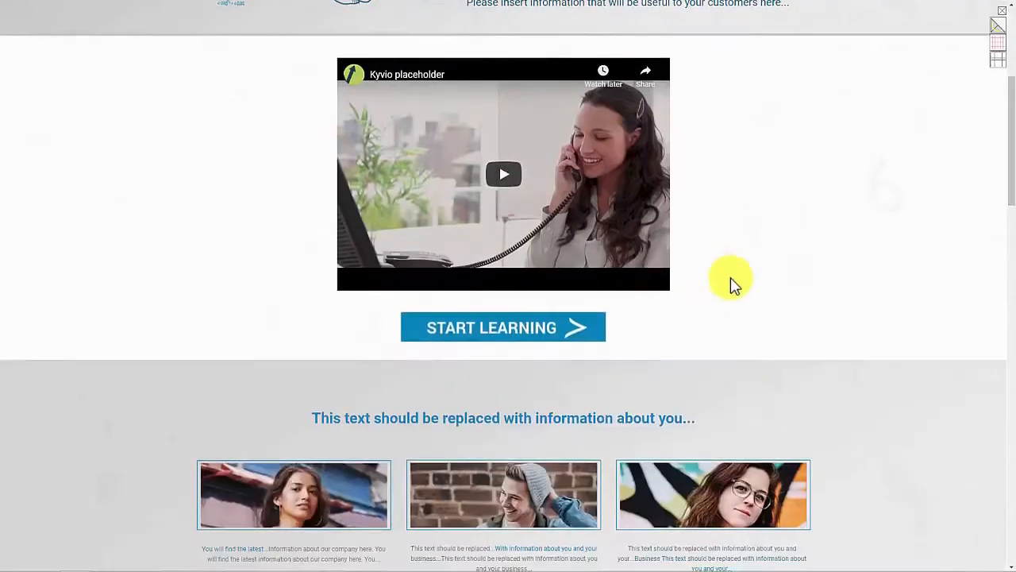
scroll(731, 290, down, 12)
middle_click(729, 349)
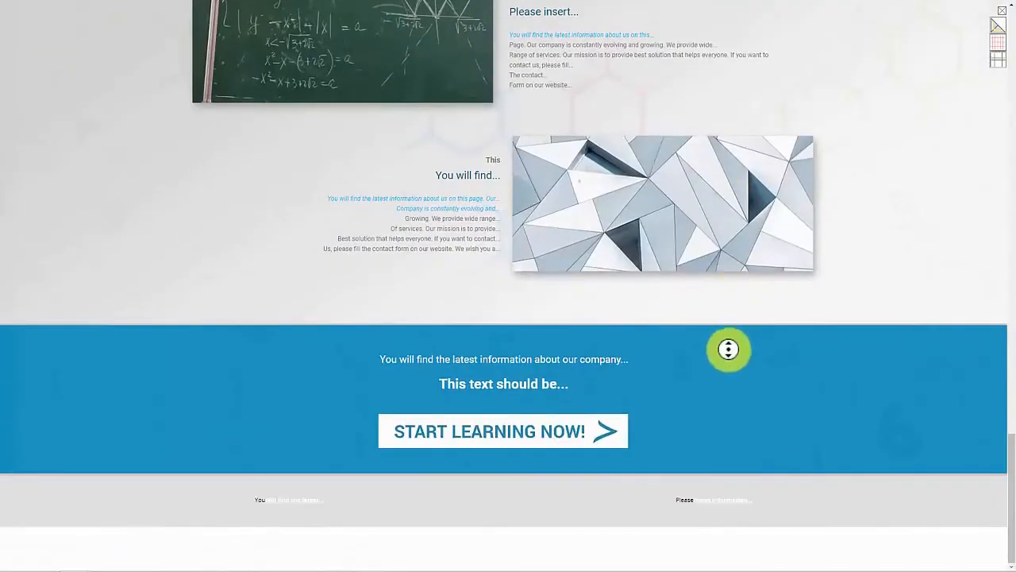
scroll(715, 203, up, 12)
scroll(714, 201, up, 6)
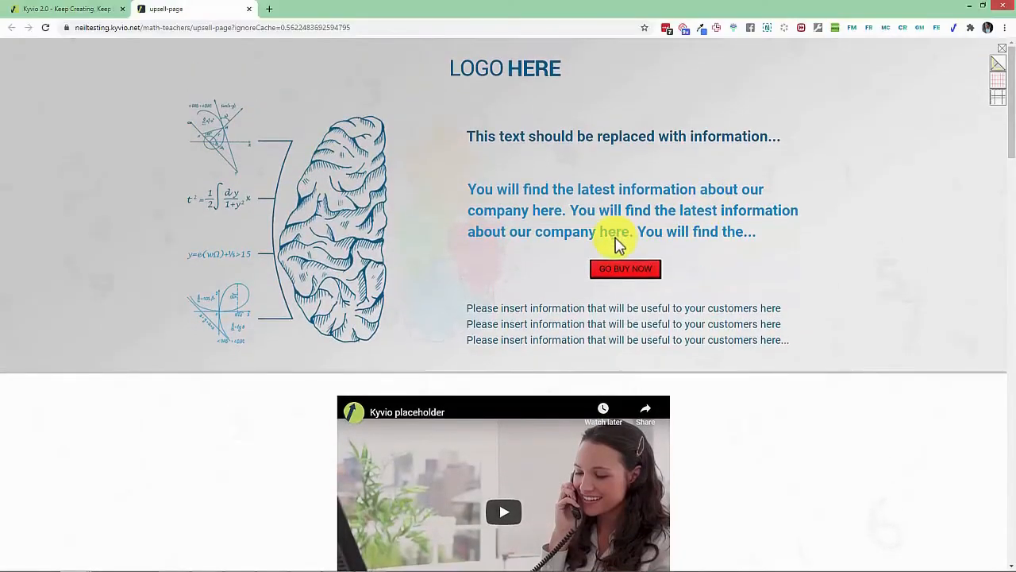
scroll(621, 218, down, 6)
scroll(618, 259, up, 8)
scroll(617, 275, down, 8)
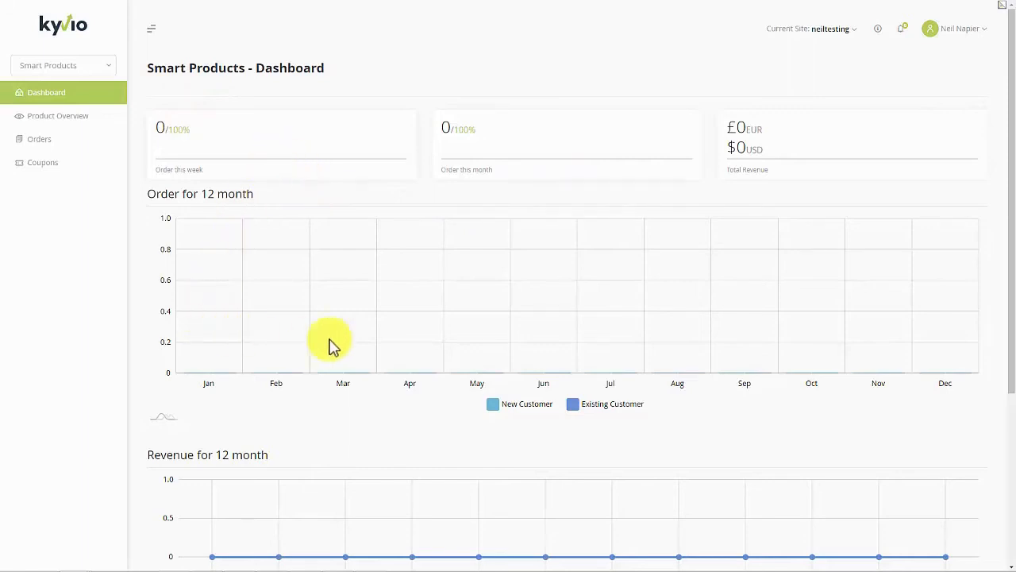
Step: Review the order and revenue charts on the Smart Products dashboard, and open the product overview
scroll(358, 347, down, 3)
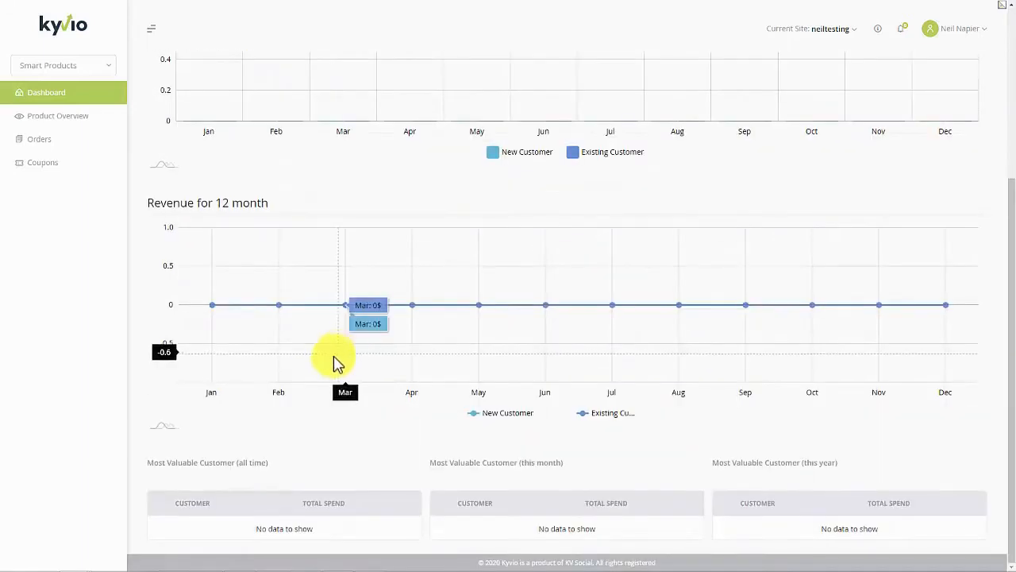
scroll(175, 191, up, 3)
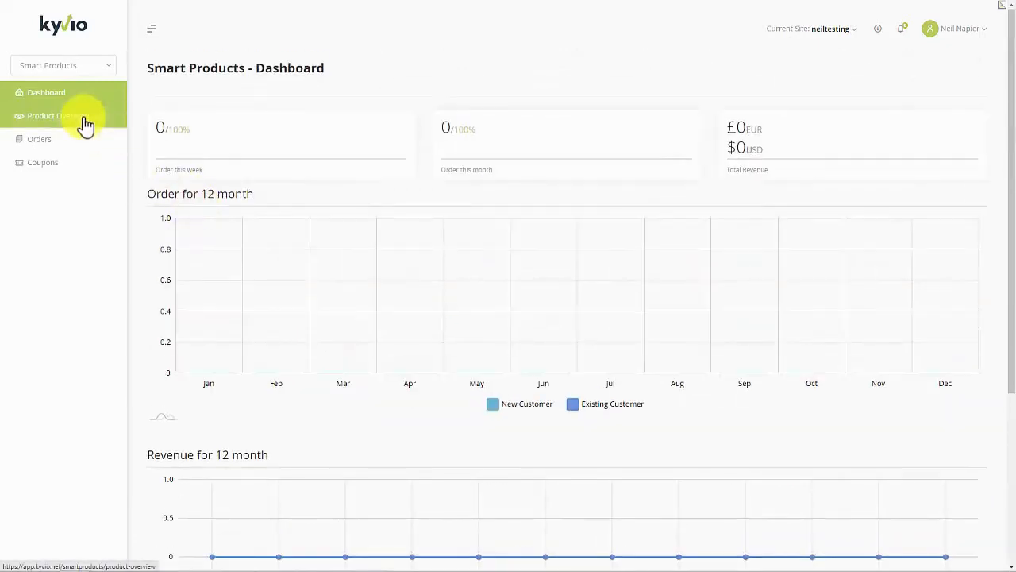
click(86, 126)
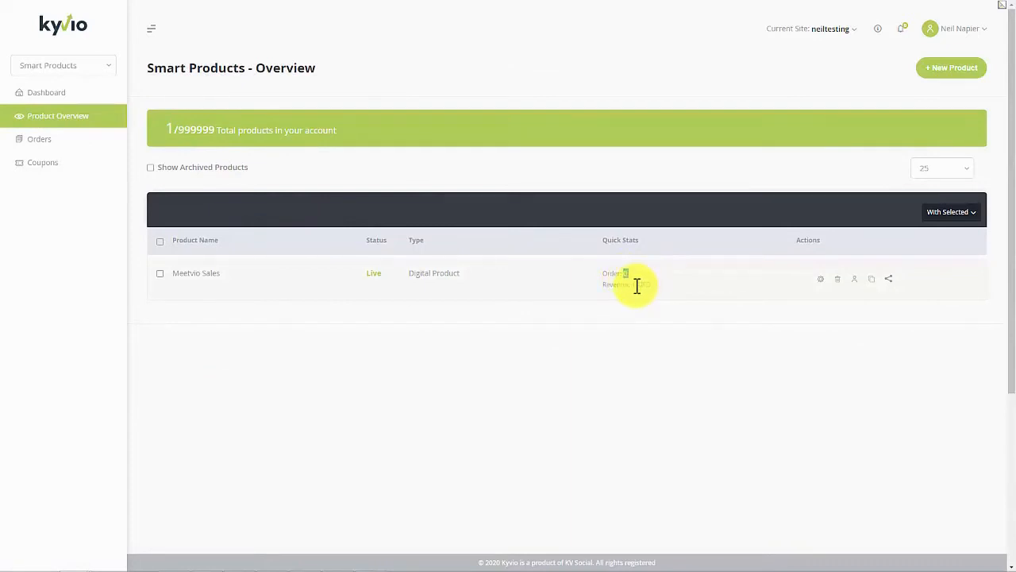
click(956, 80)
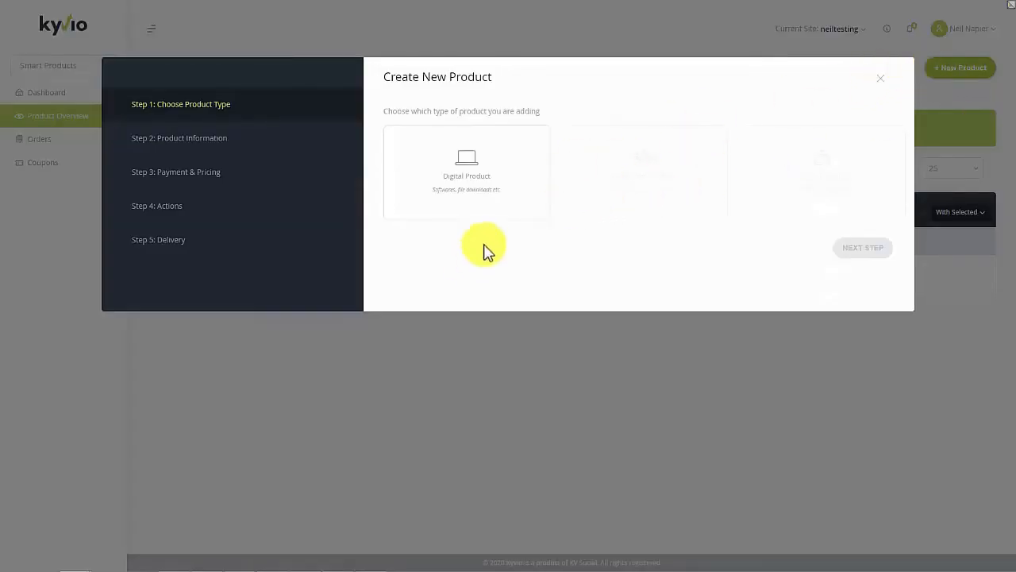
click(510, 213)
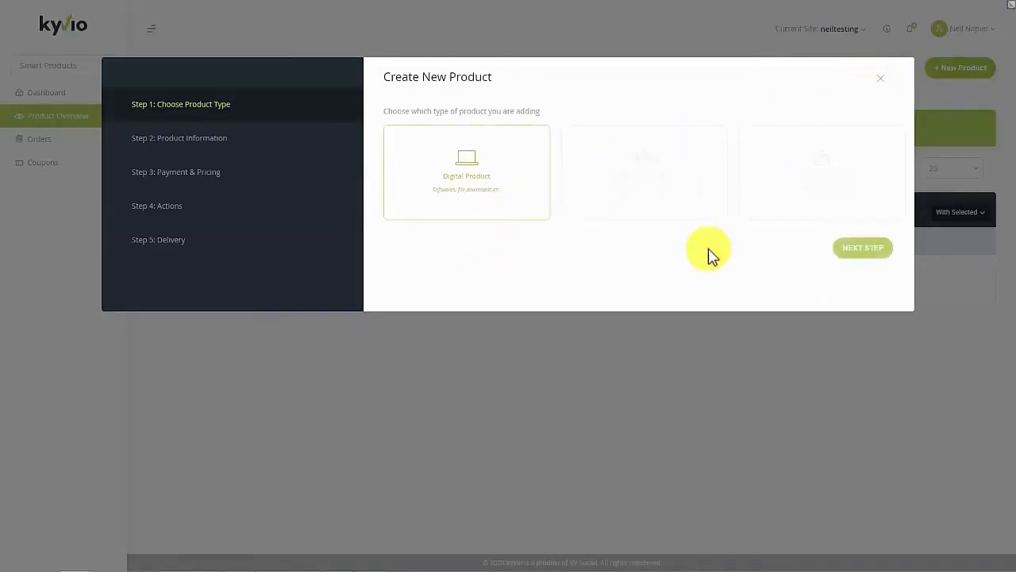
click(855, 249)
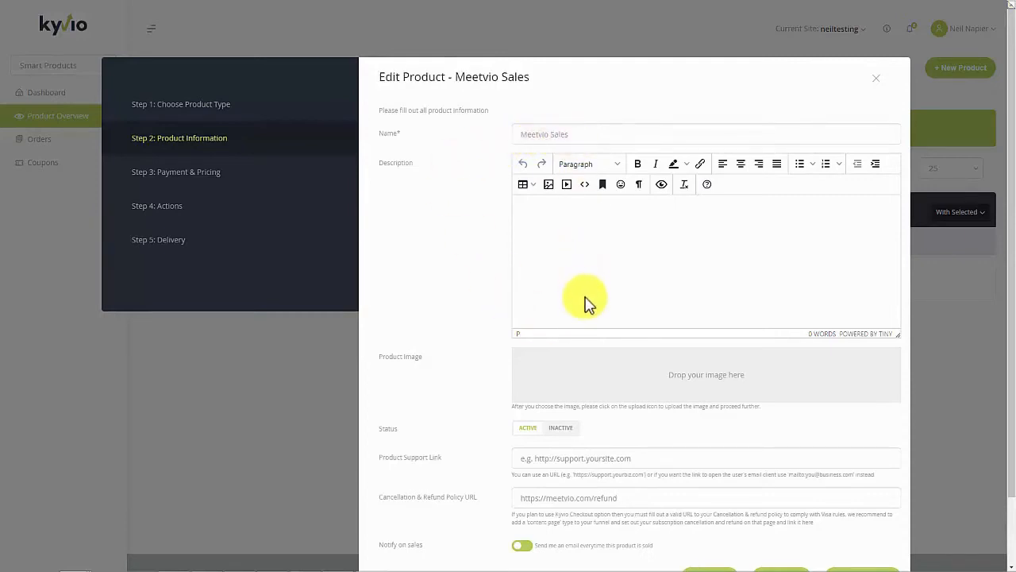
scroll(585, 302, down, 1)
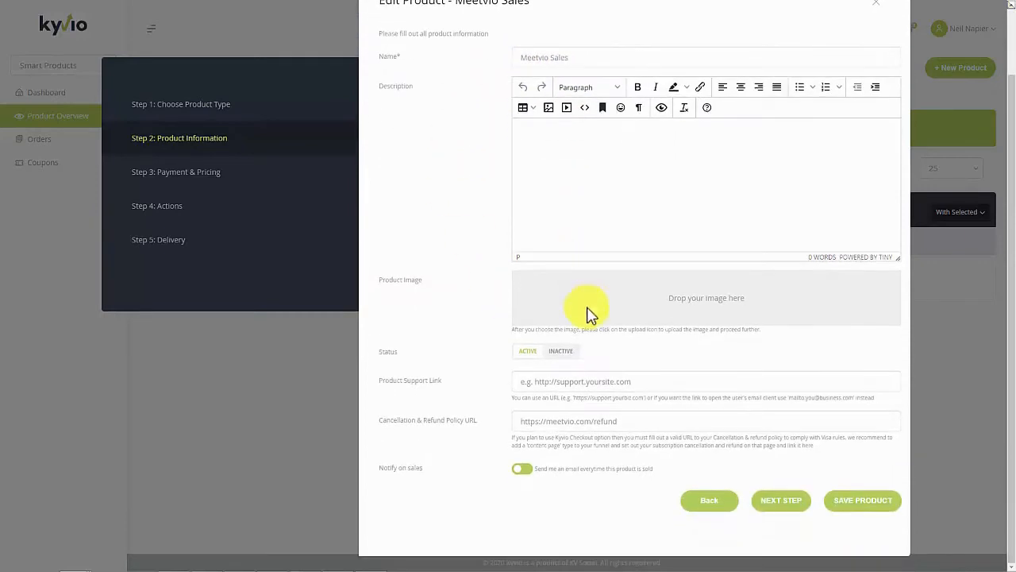
click(607, 383)
click(595, 407)
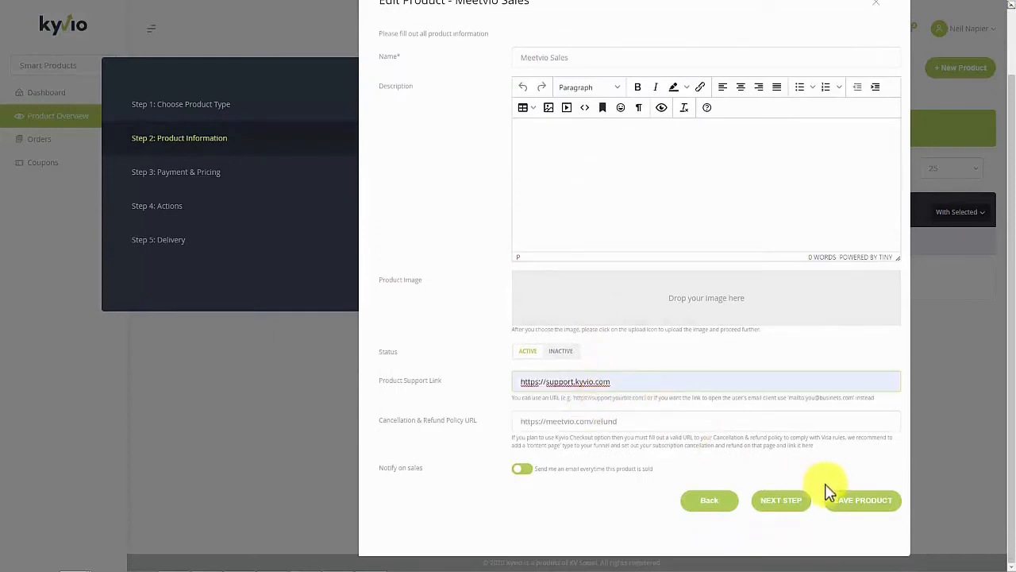
click(781, 500)
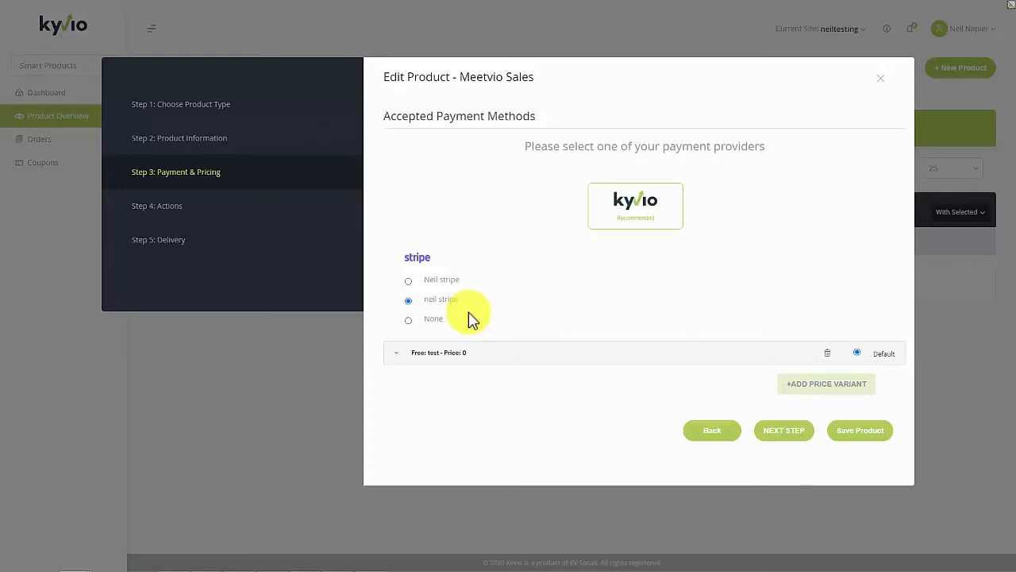
Step: Change the test price variant to the Subscription pricing type with a price of 69
click(426, 361)
scroll(524, 385, down, 4)
click(558, 316)
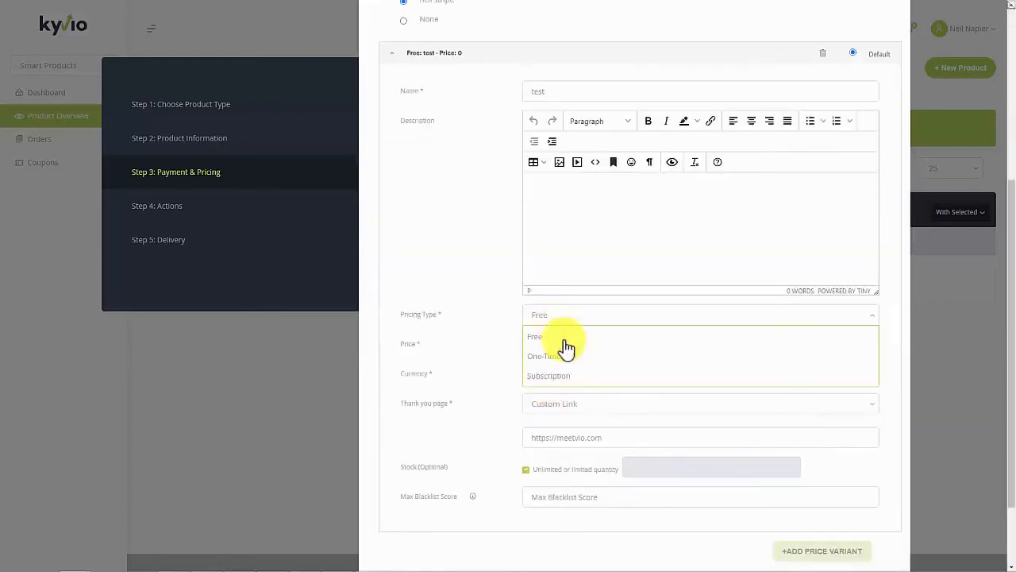
click(571, 376)
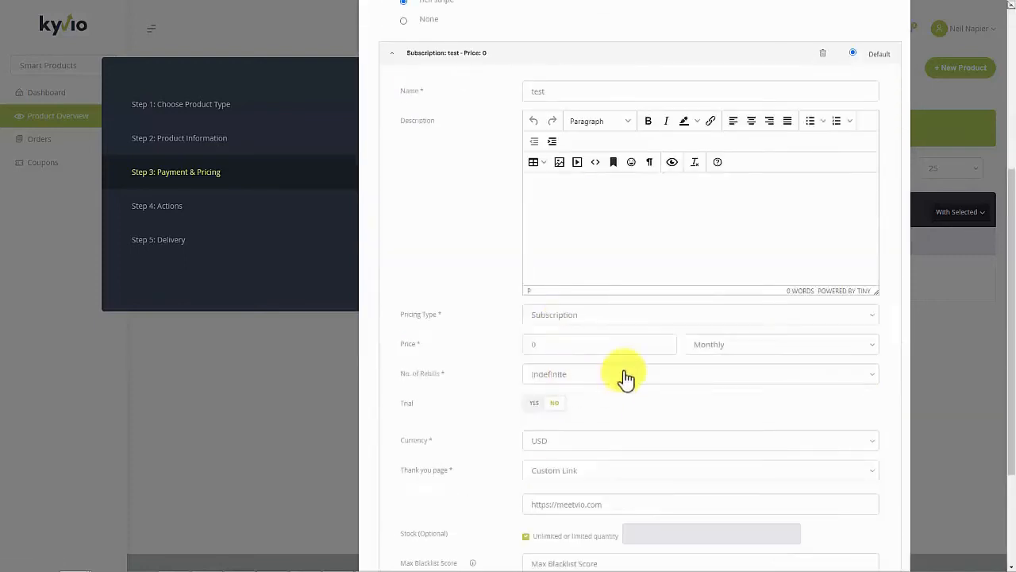
click(574, 347)
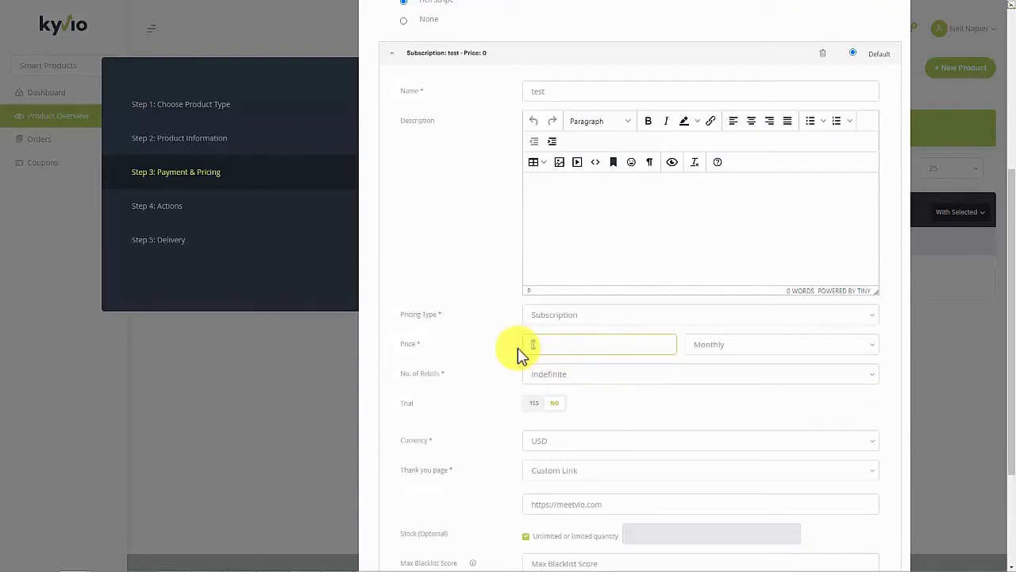
text(69)
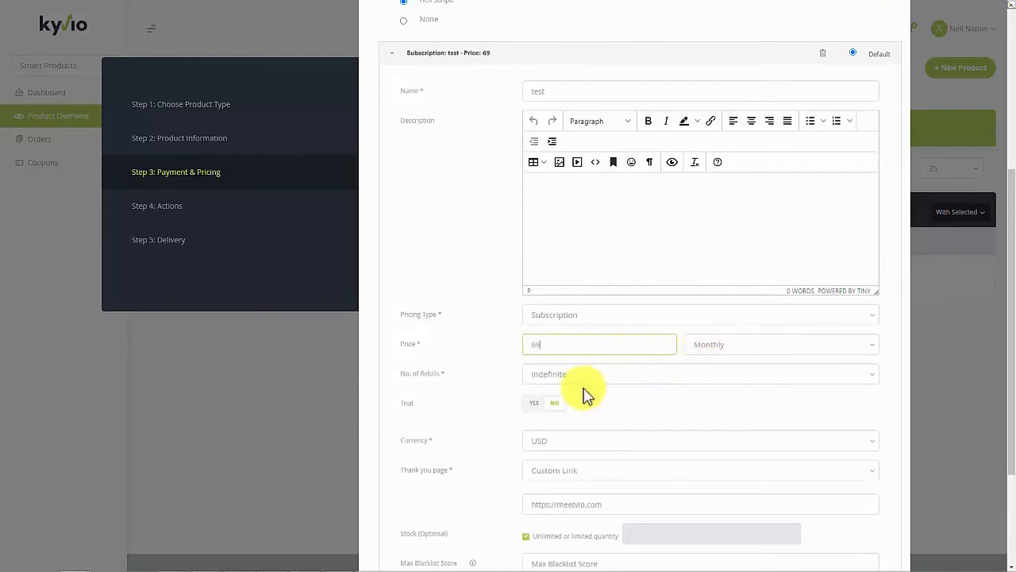
middle_click(491, 427)
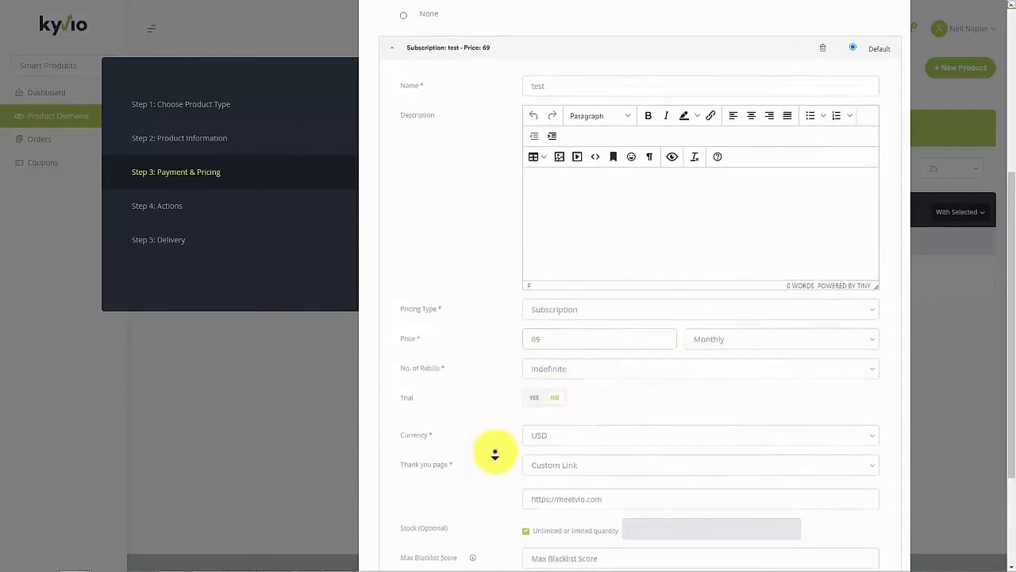
middle_click(495, 454)
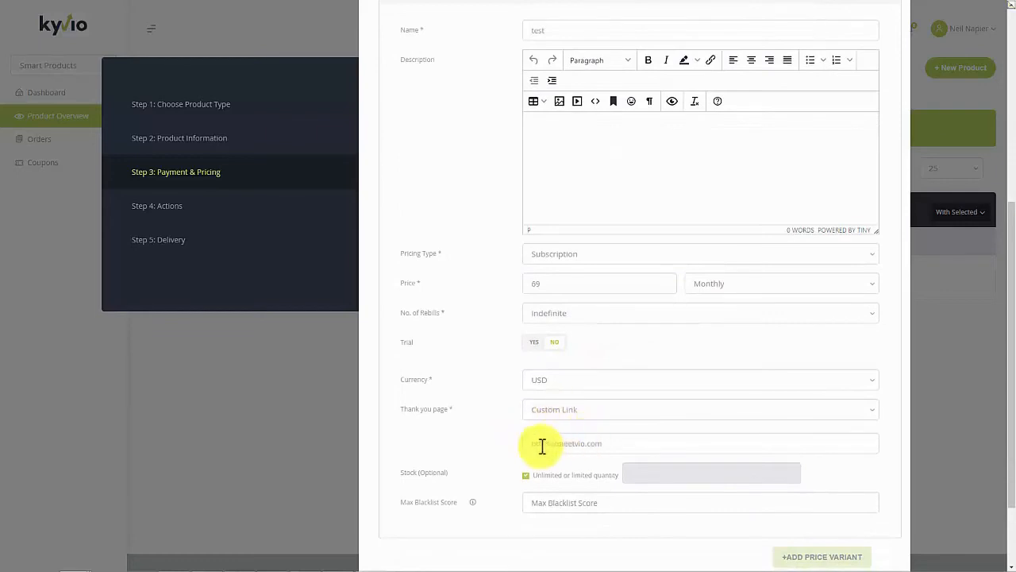
middle_click(541, 446)
click(616, 418)
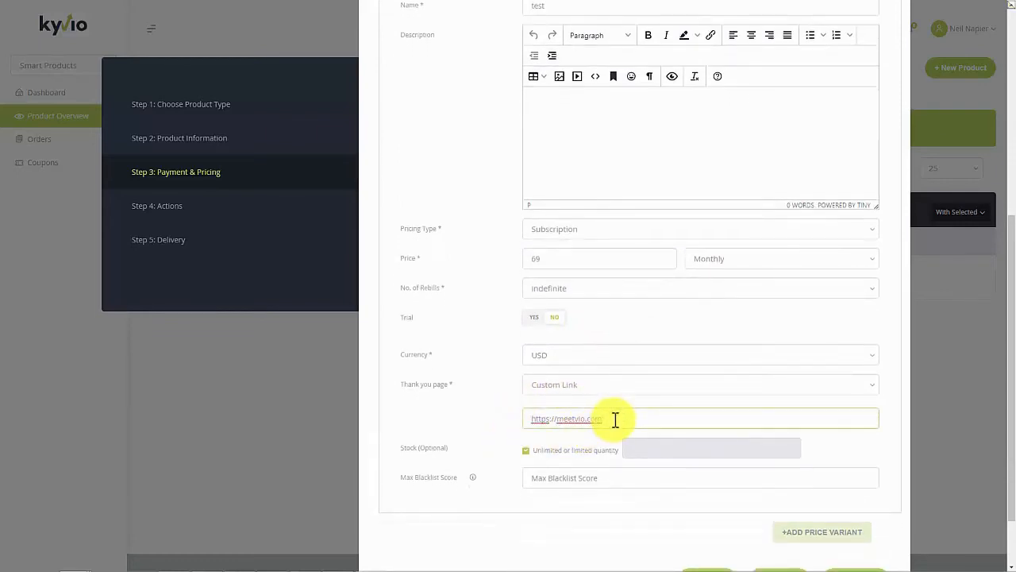
click(488, 433)
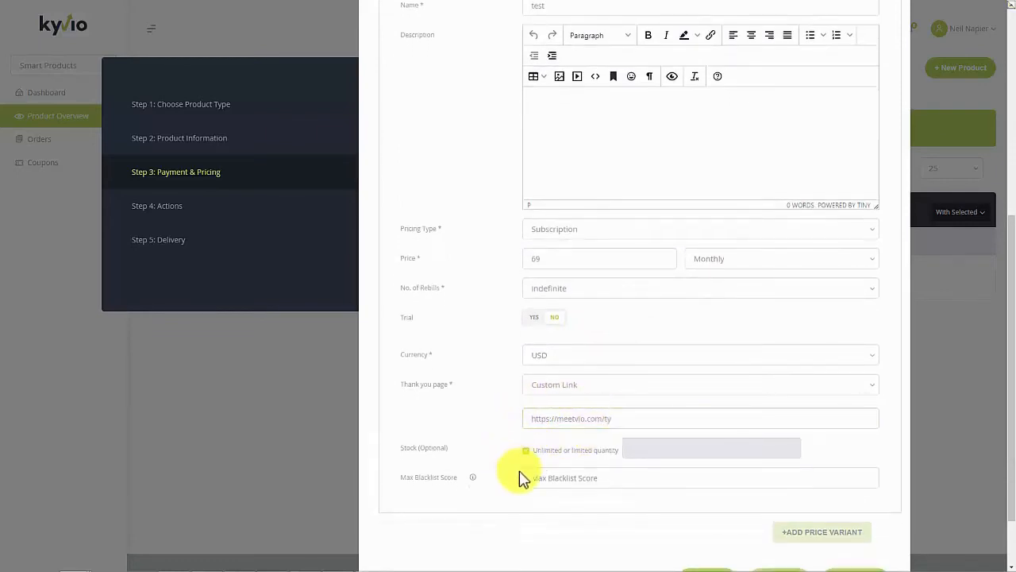
Step: Continue through the product's pricing and actions steps to its delivery settings
scroll(538, 493, down, 1)
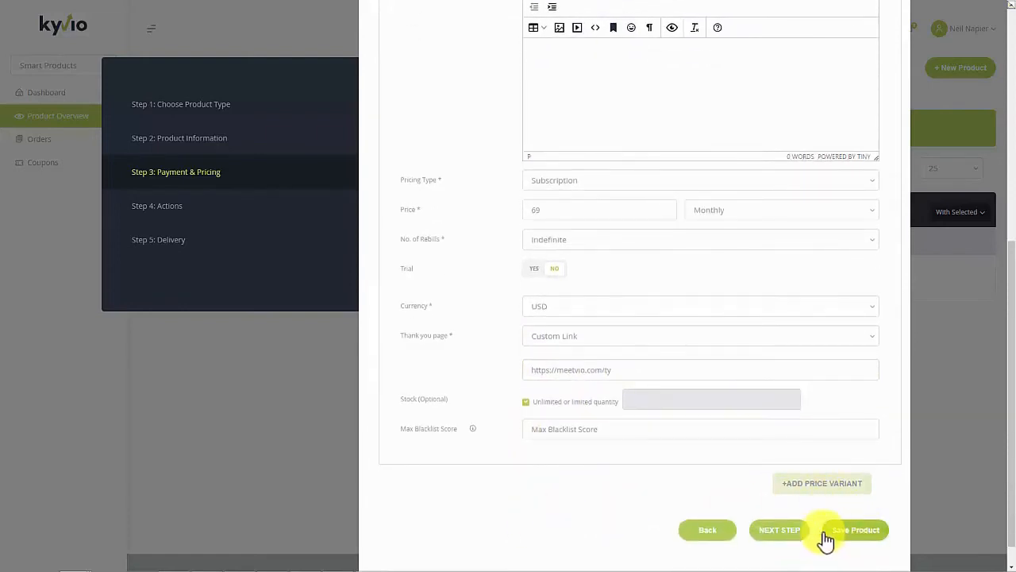
click(801, 534)
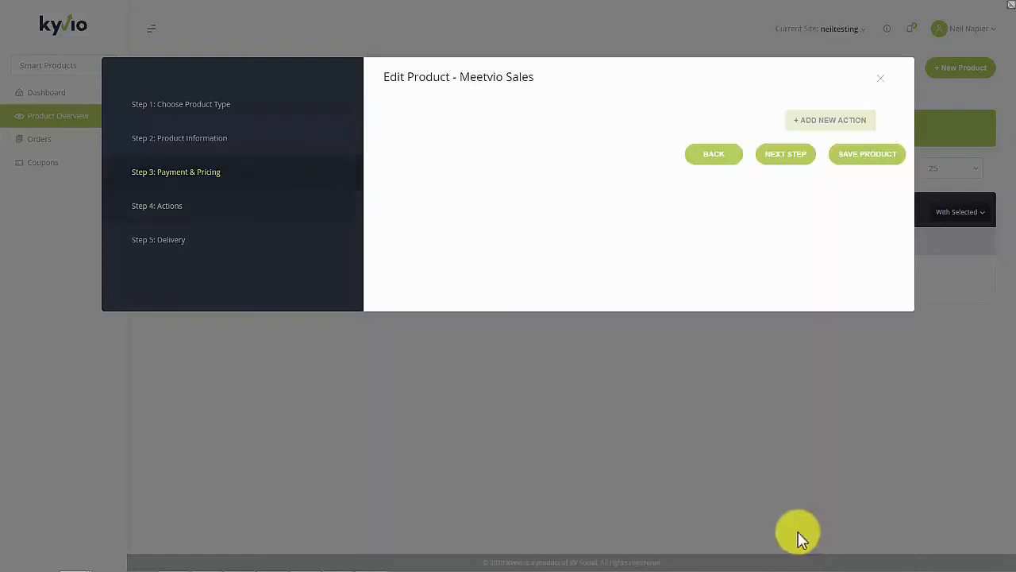
click(765, 152)
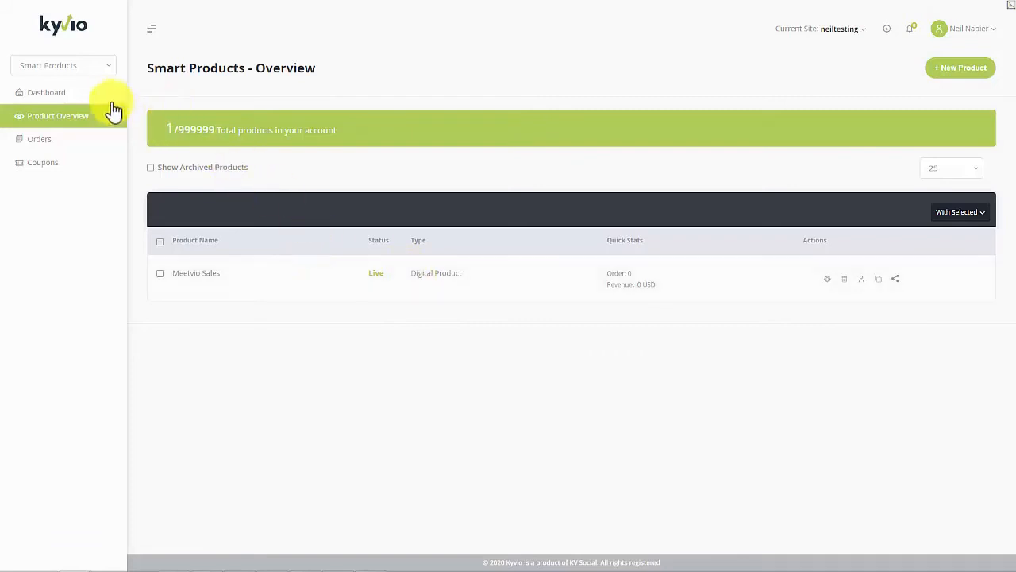
Step: Start a new funnel of the Import Funnel type in Smart Funnels and add two page URL entries
click(95, 68)
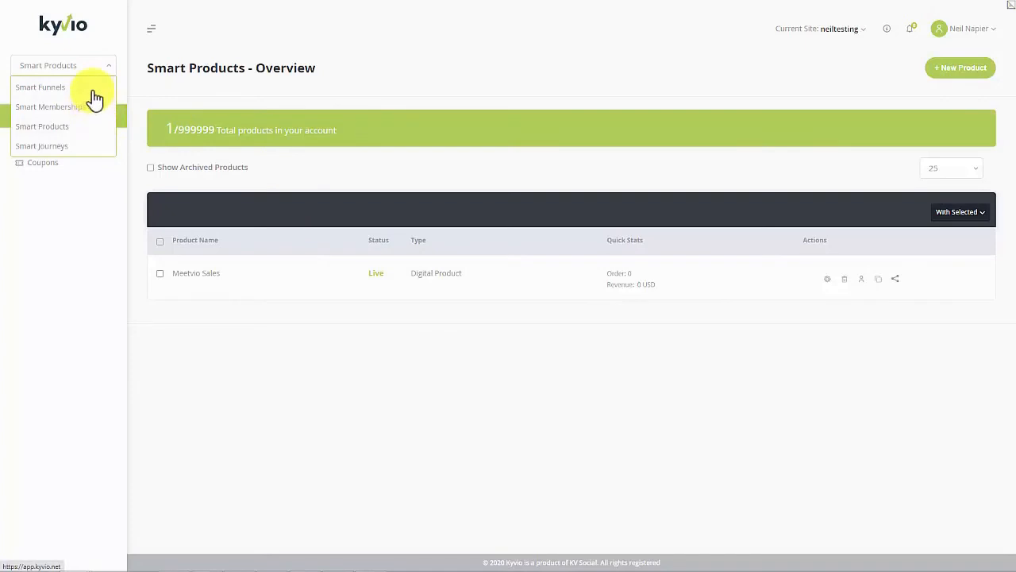
click(92, 89)
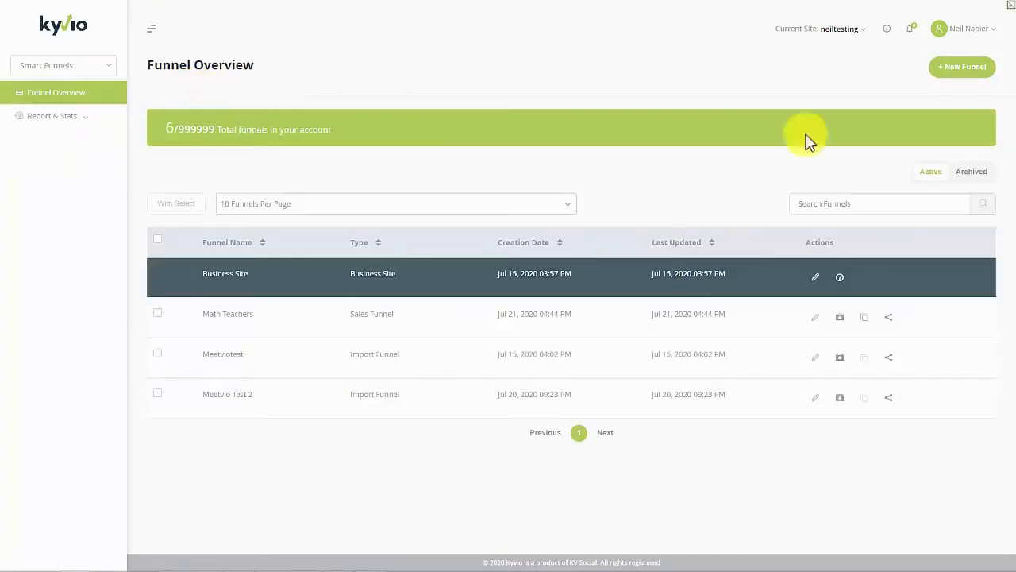
click(945, 68)
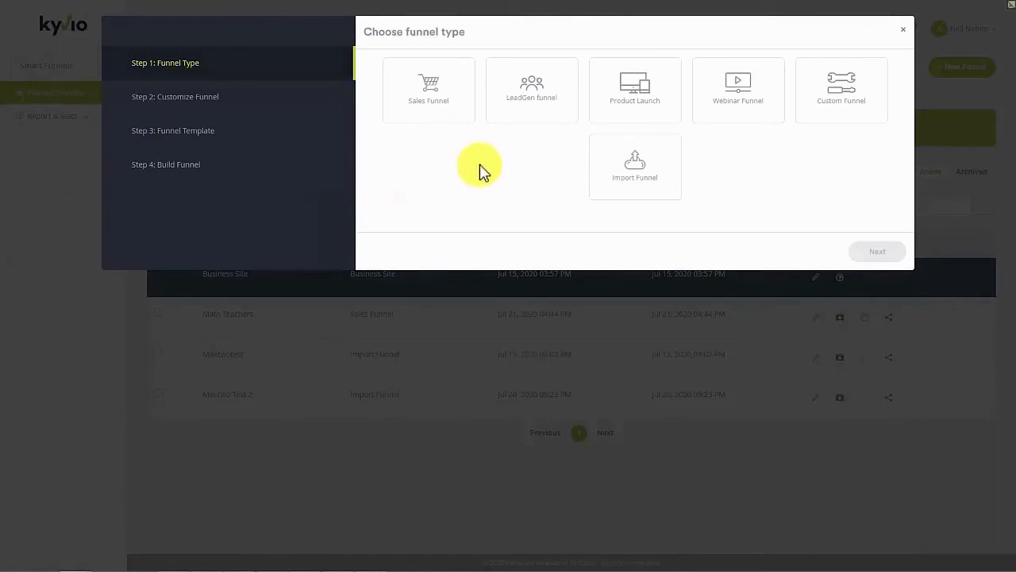
click(633, 182)
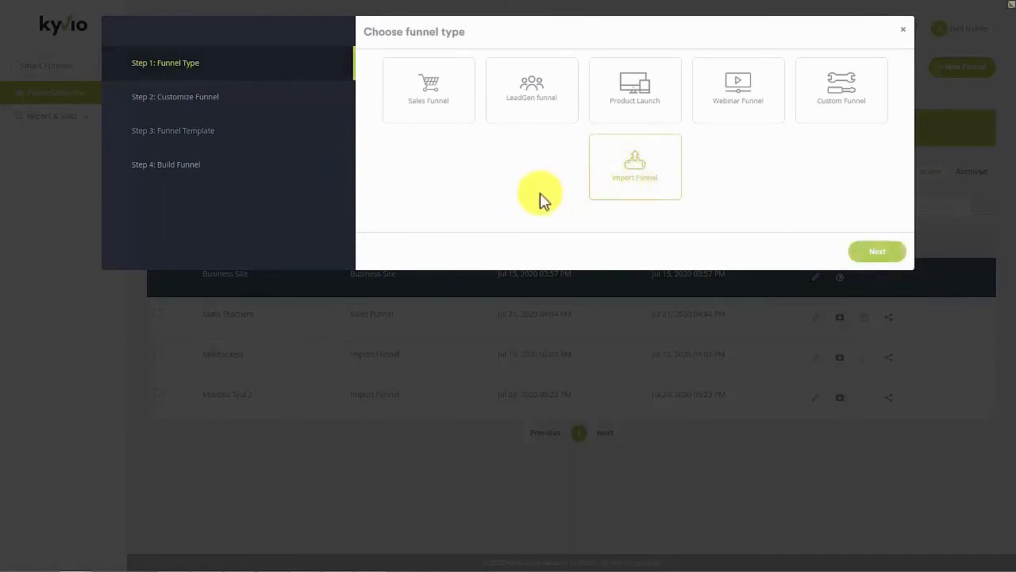
click(870, 252)
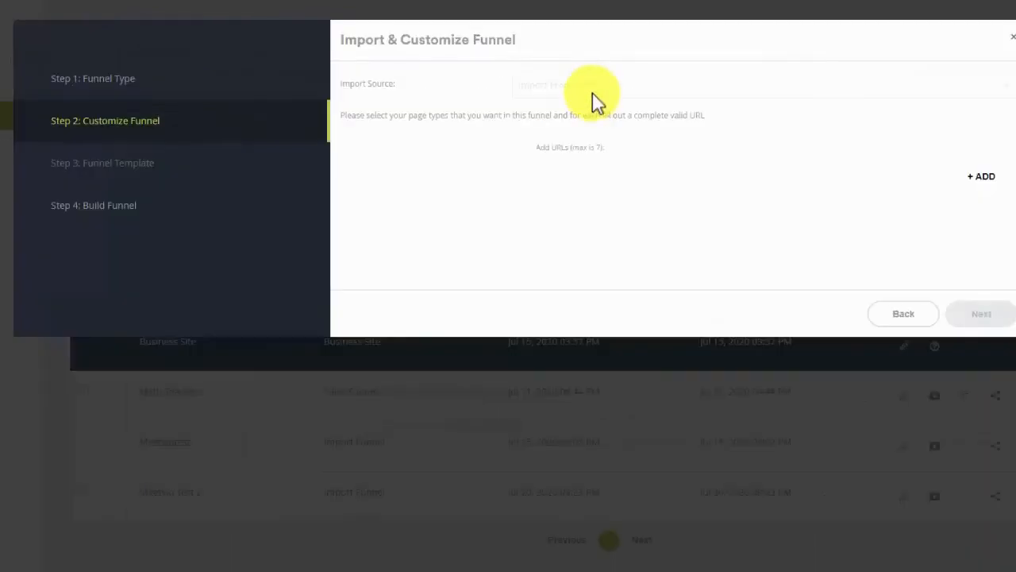
click(982, 178)
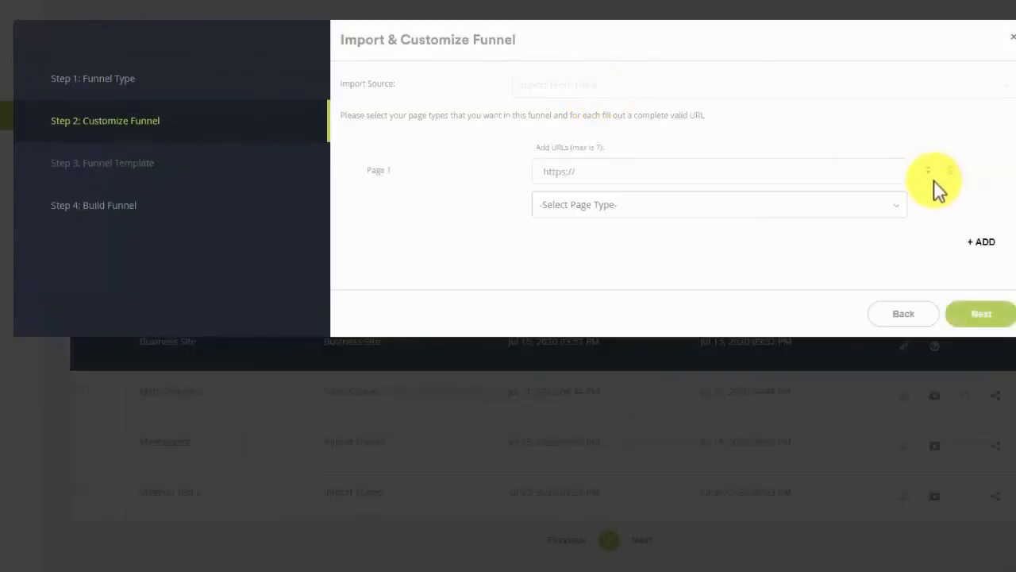
click(982, 243)
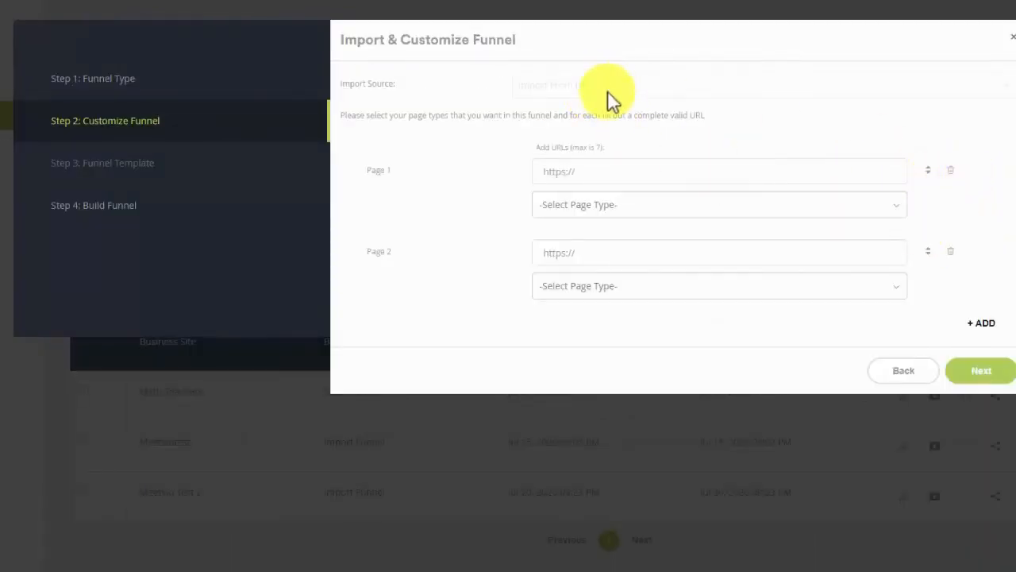
click(603, 174)
text(https://www.hitc.com/en-gb/2020/06/24/tony-robbins-comeback-challenge/)
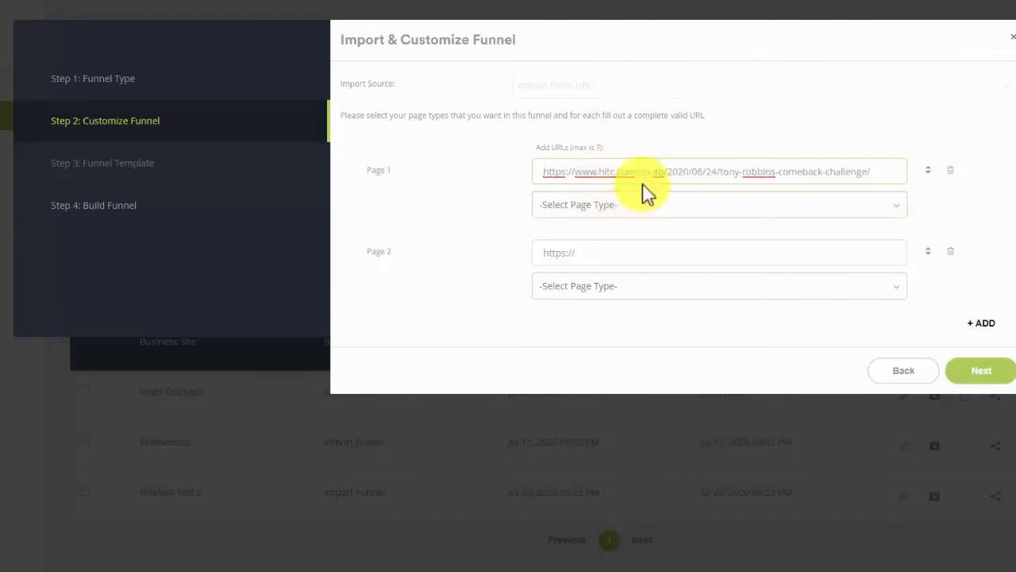
key(ctrl+a)
key(BackSpace)
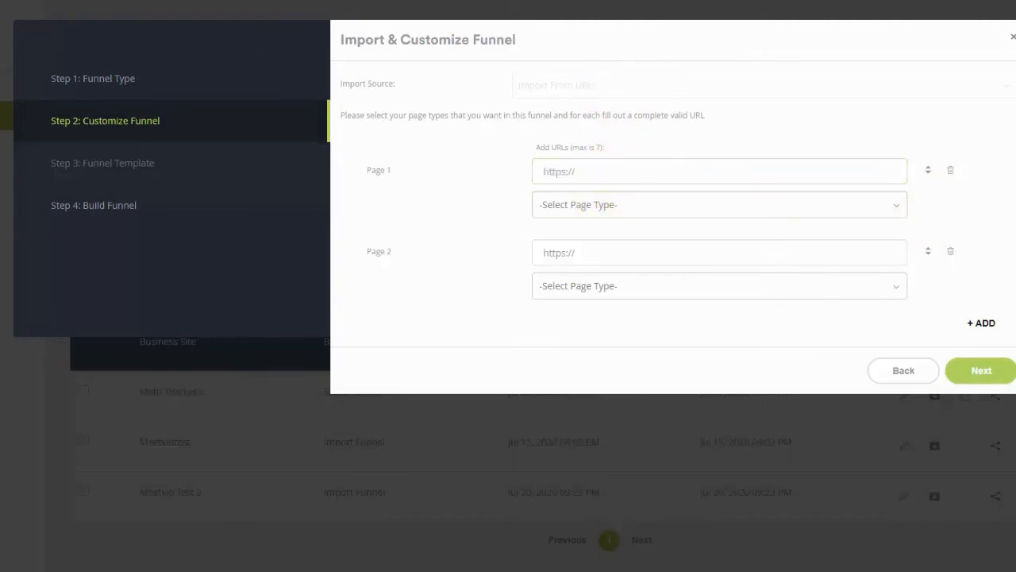
click(745, 164)
text(https://makemycomeback.com/comeback)
click(638, 208)
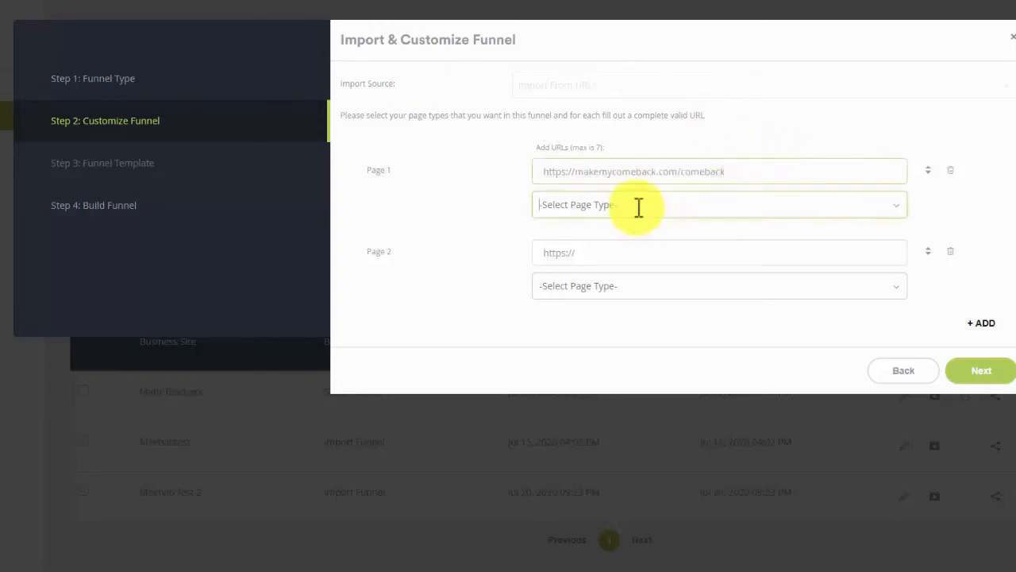
click(638, 235)
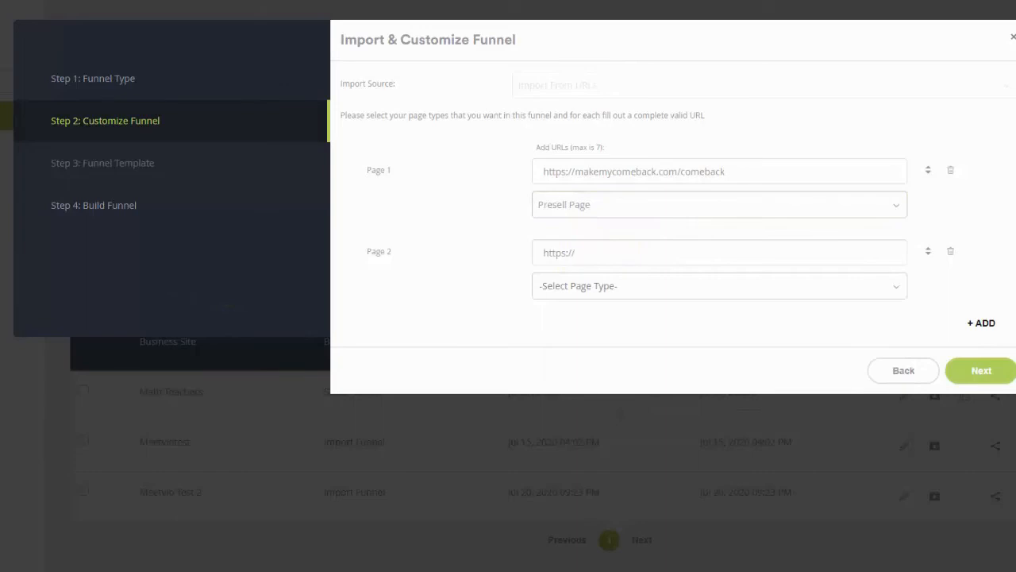
click(589, 258)
text(https://makemycomeback.com/welcome-vip)
click(604, 286)
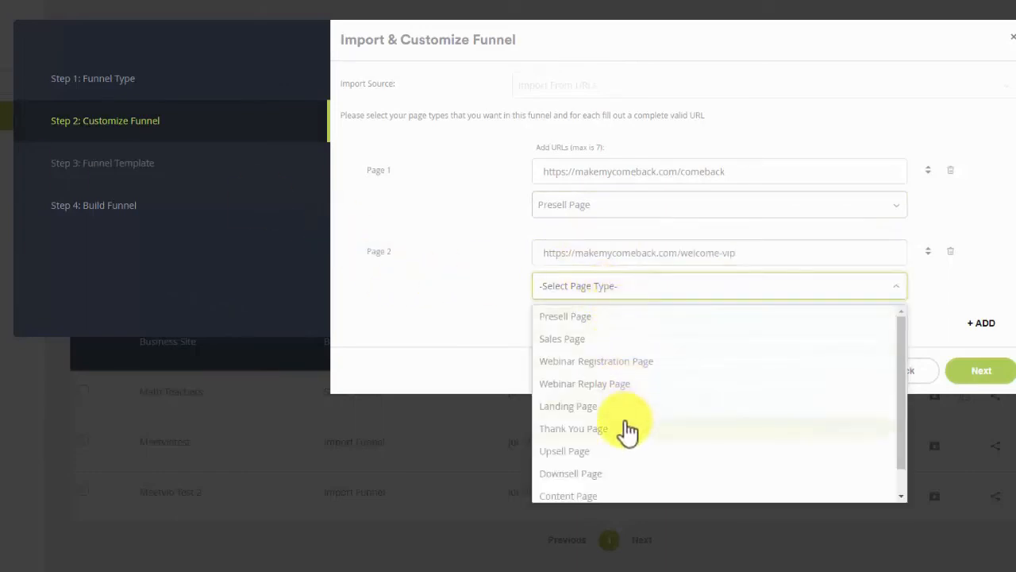
click(624, 430)
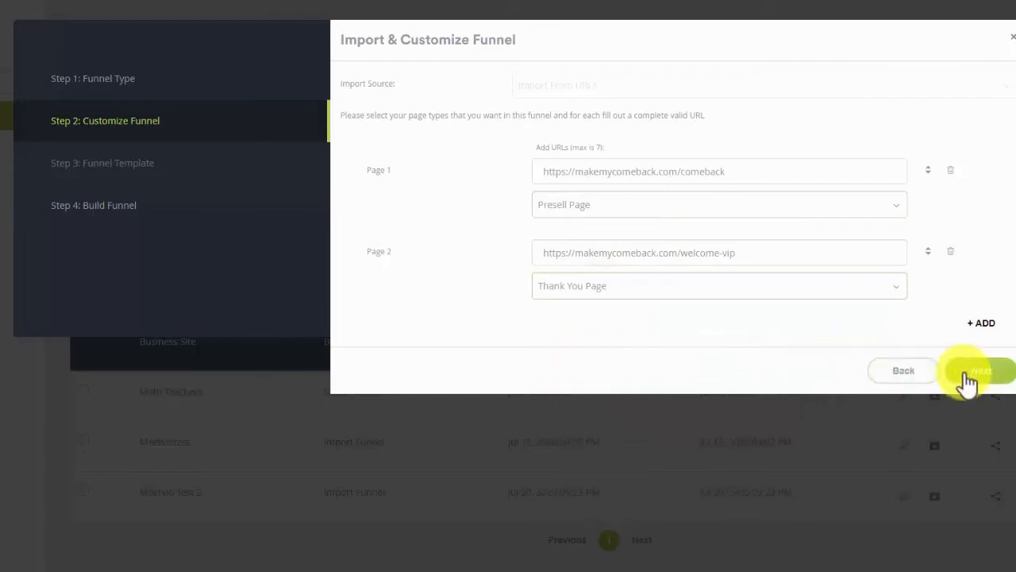
click(969, 381)
Step: Name the funnel Tony Robbins Comeback Funnel
click(545, 94)
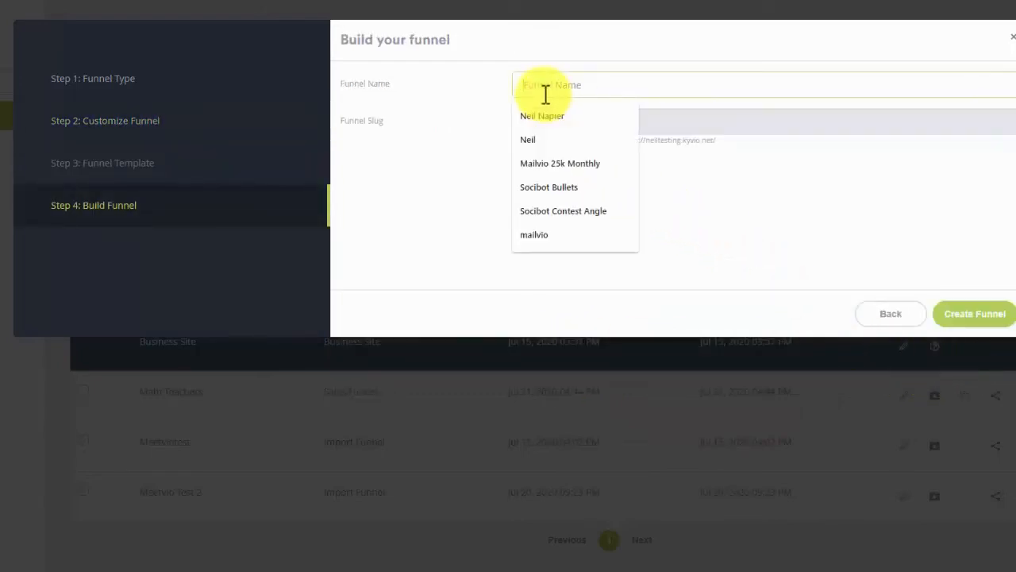
text(Tony')
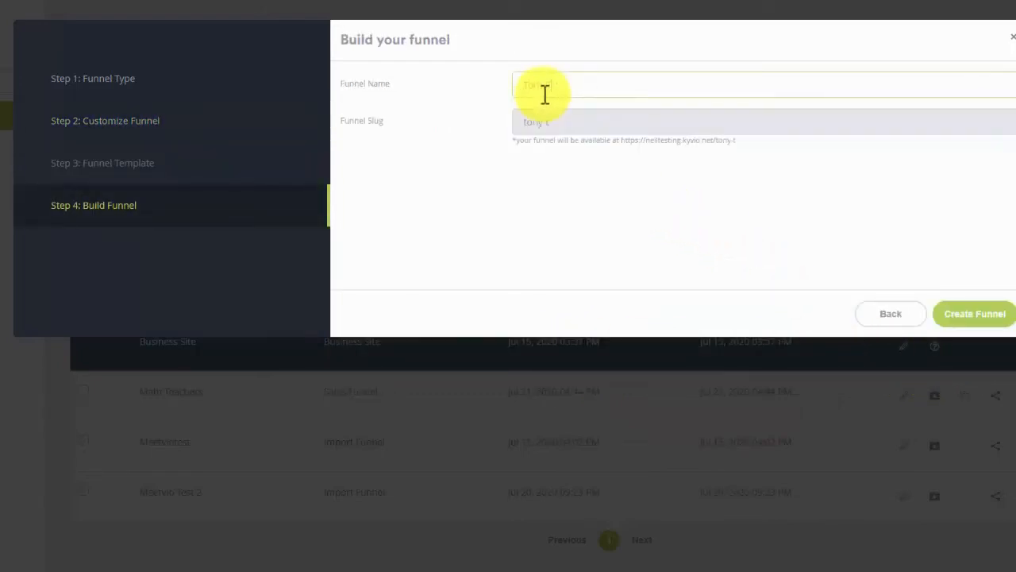
text(s)
key(ctrl+BackSpace)
text(Robbins Comeback F)
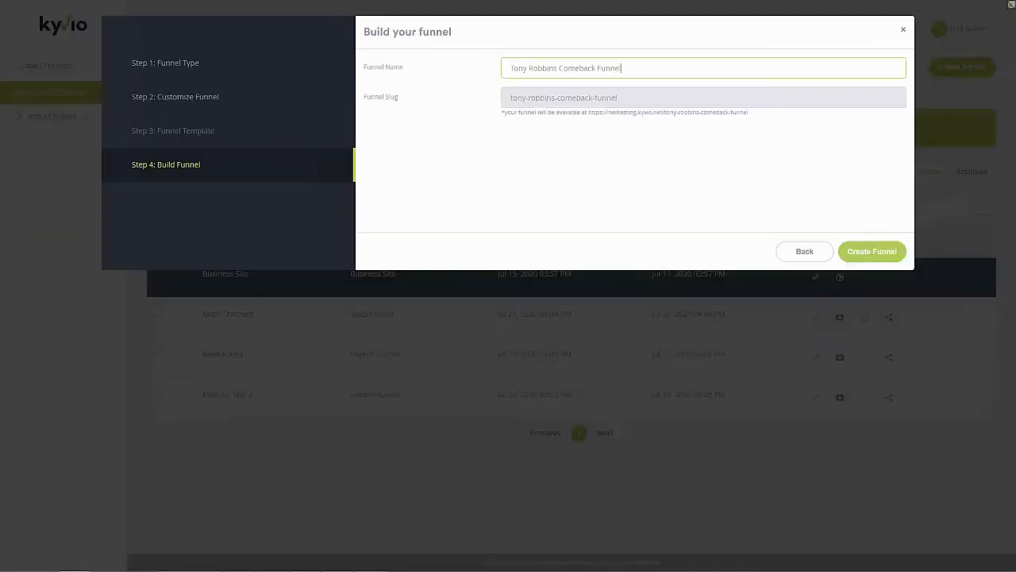
key(Tab)
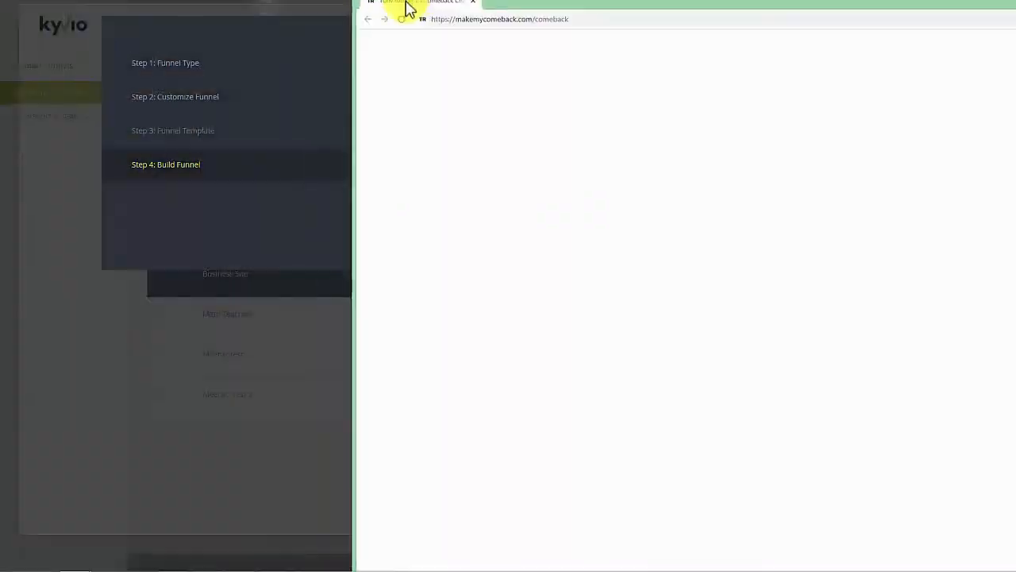
Step: Look through the original Comeback Challenge pages and the imported challenge page in the funnel builder to compare their layout
scroll(471, 135, down, 20)
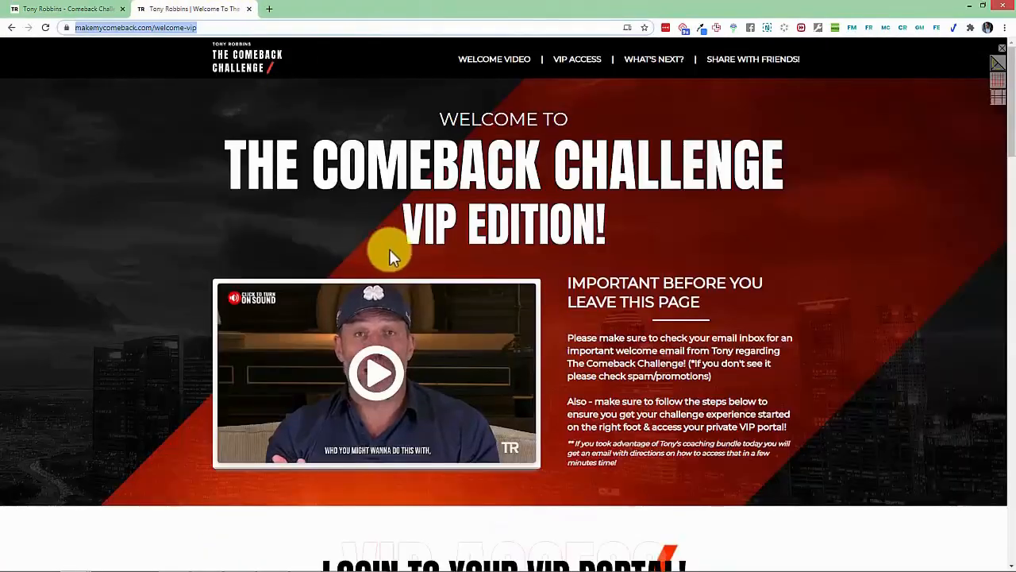
scroll(392, 259, down, 15)
scroll(392, 258, down, 4)
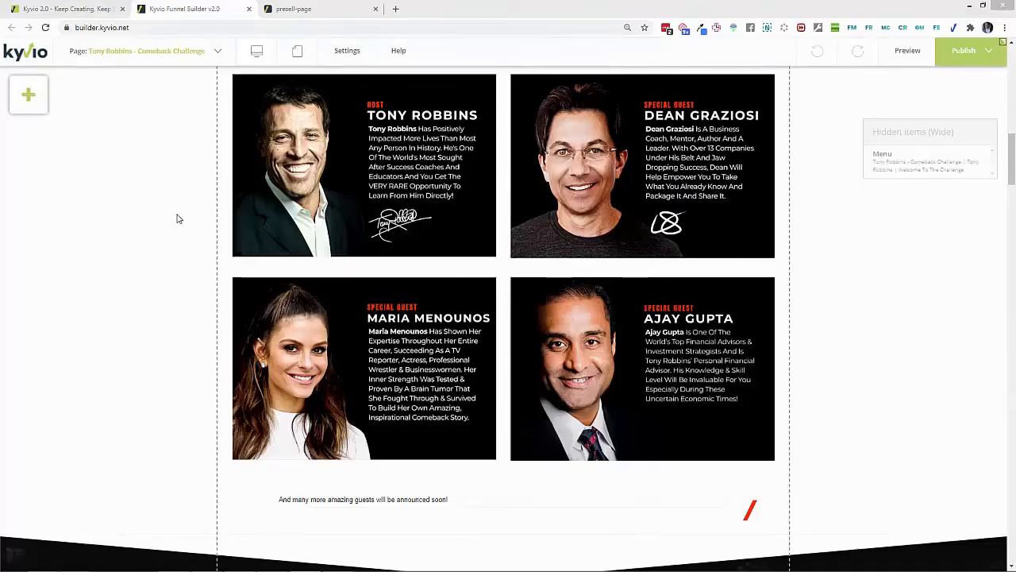
scroll(242, 231, down, 10)
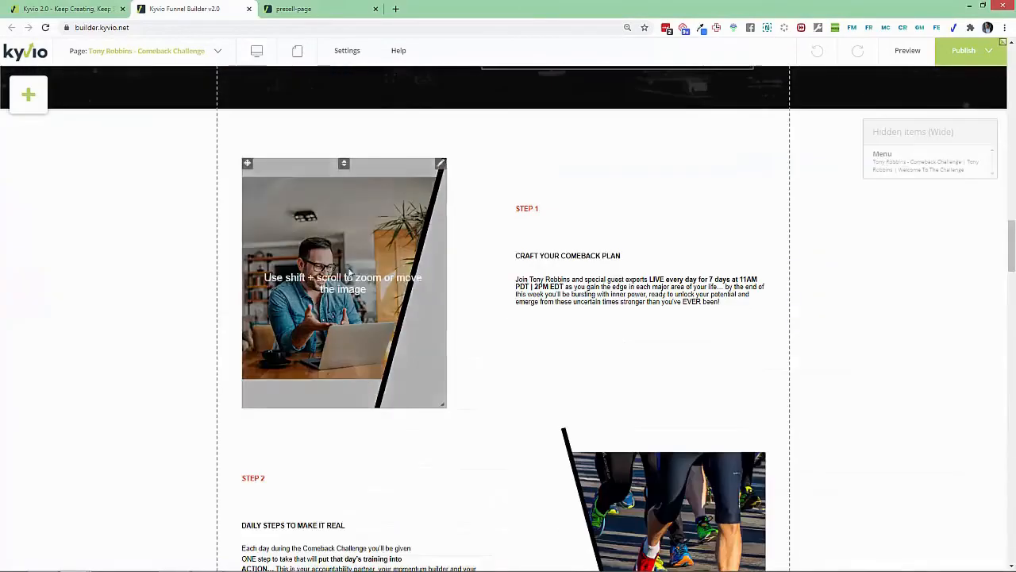
scroll(348, 273, down, 5)
scroll(431, 284, down, 10)
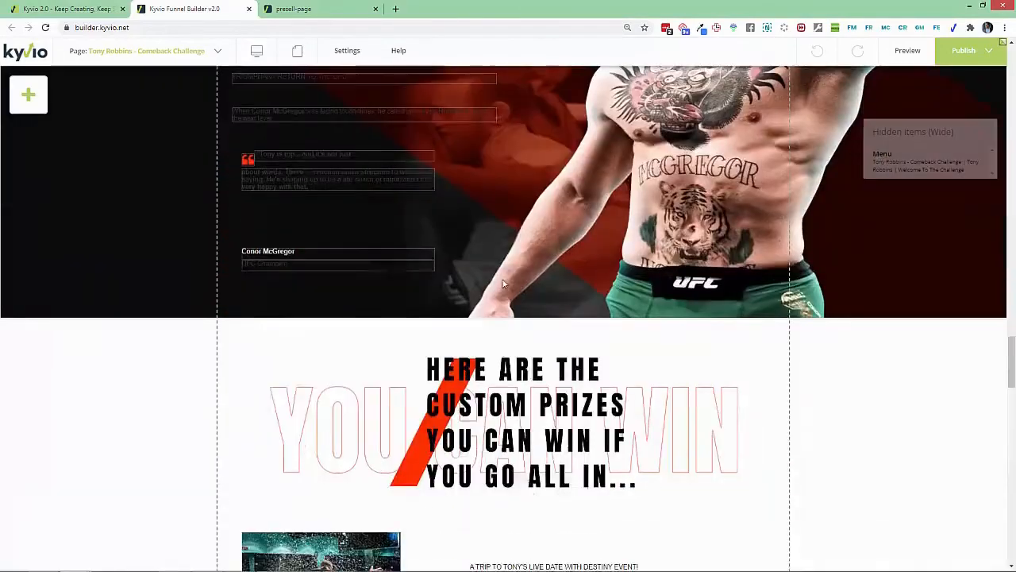
scroll(502, 284, down, 8)
scroll(502, 283, up, 15)
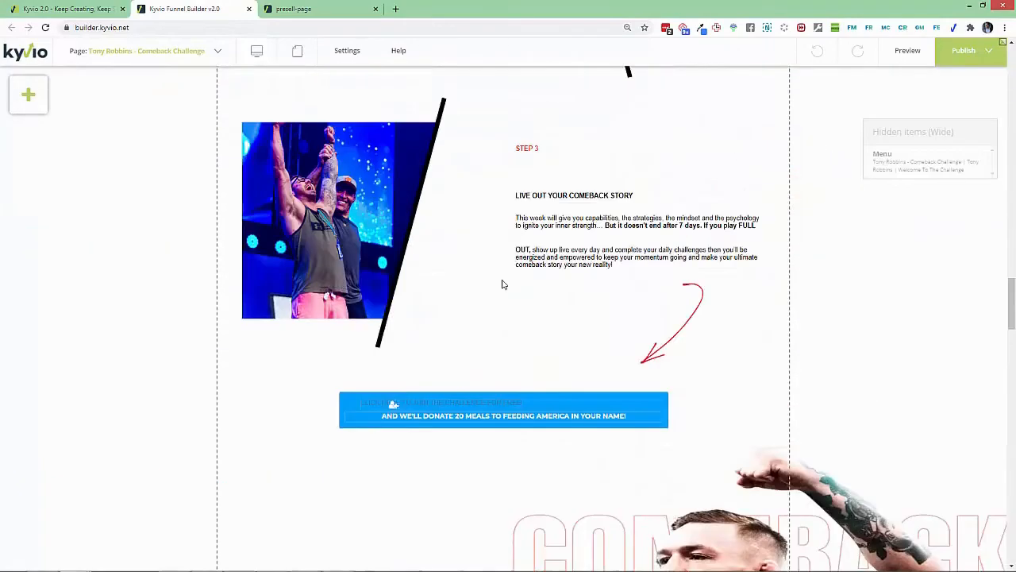
scroll(502, 283, up, 20)
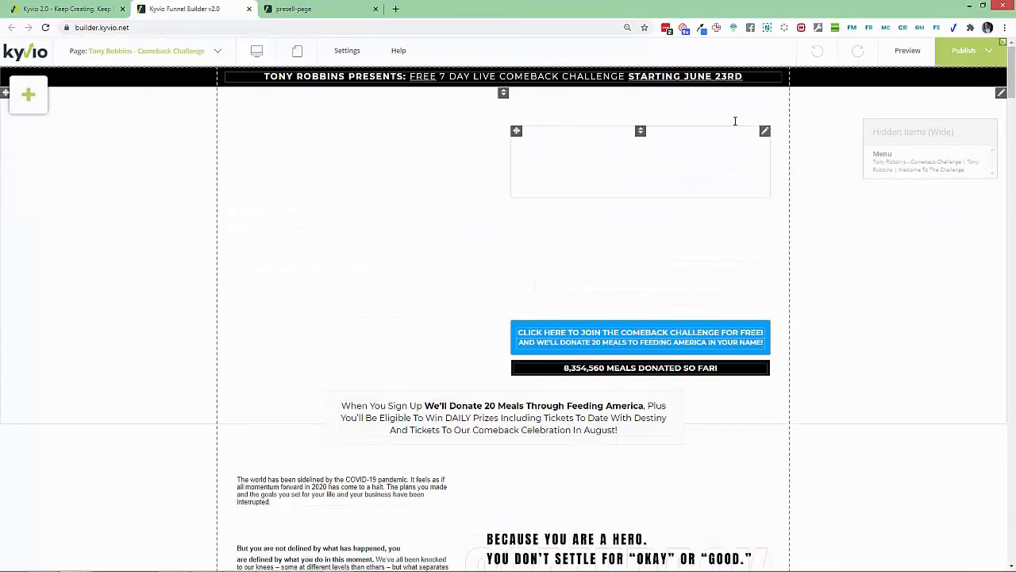
Step: Set the background colour of the blank hero section below the header banner to near-black (#0d000d)
click(1001, 94)
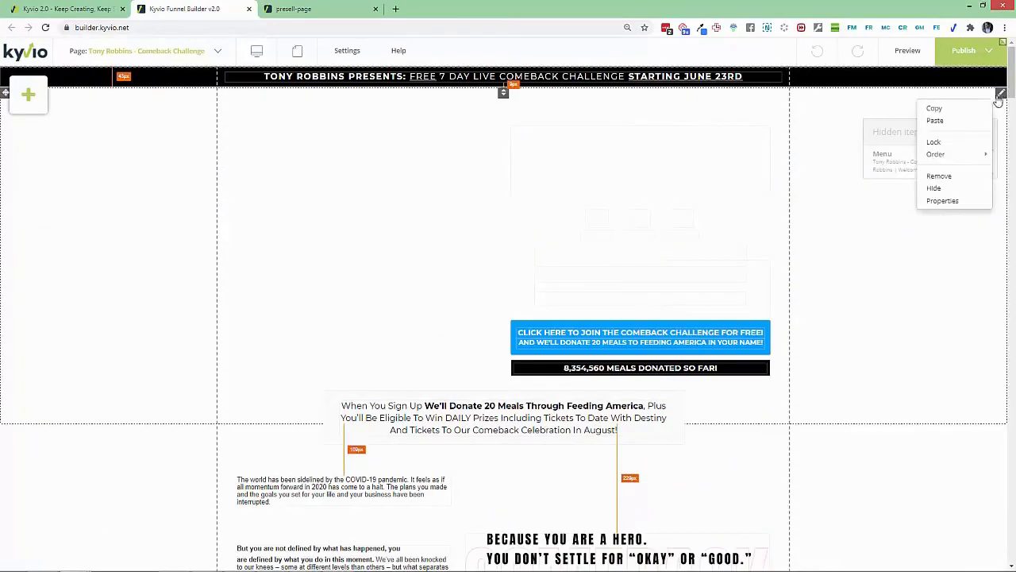
click(956, 200)
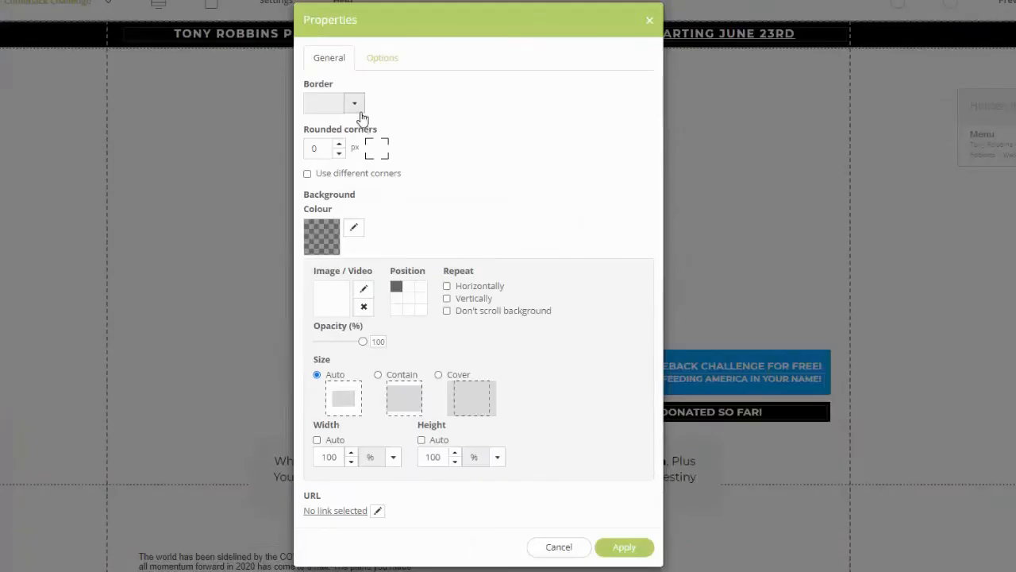
click(329, 235)
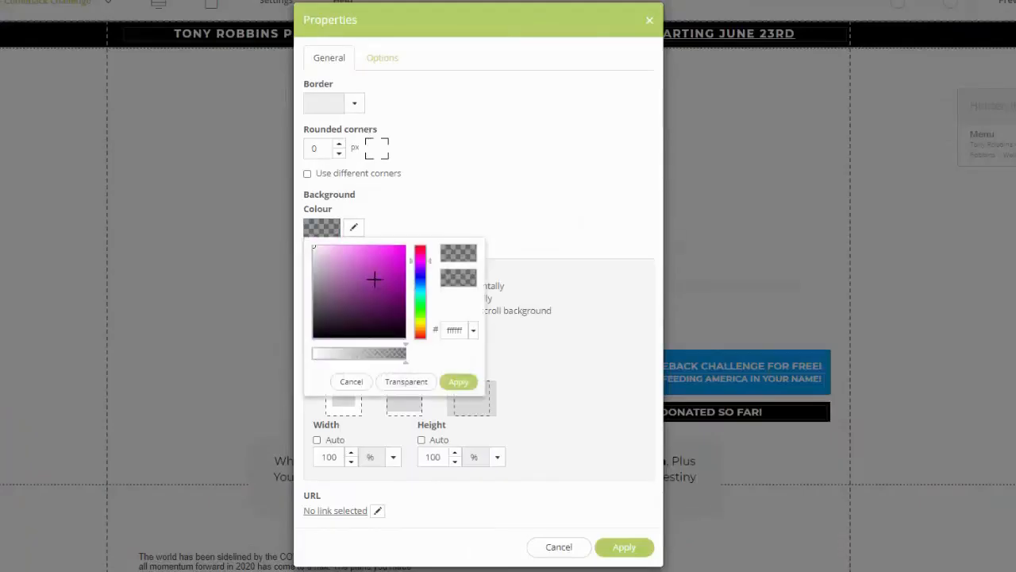
click(404, 336)
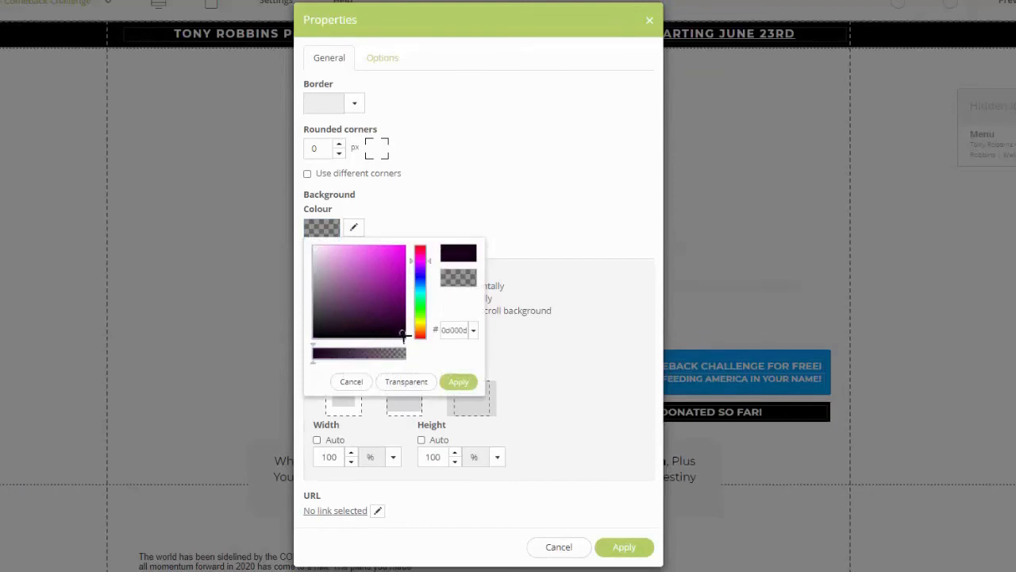
click(461, 382)
click(623, 545)
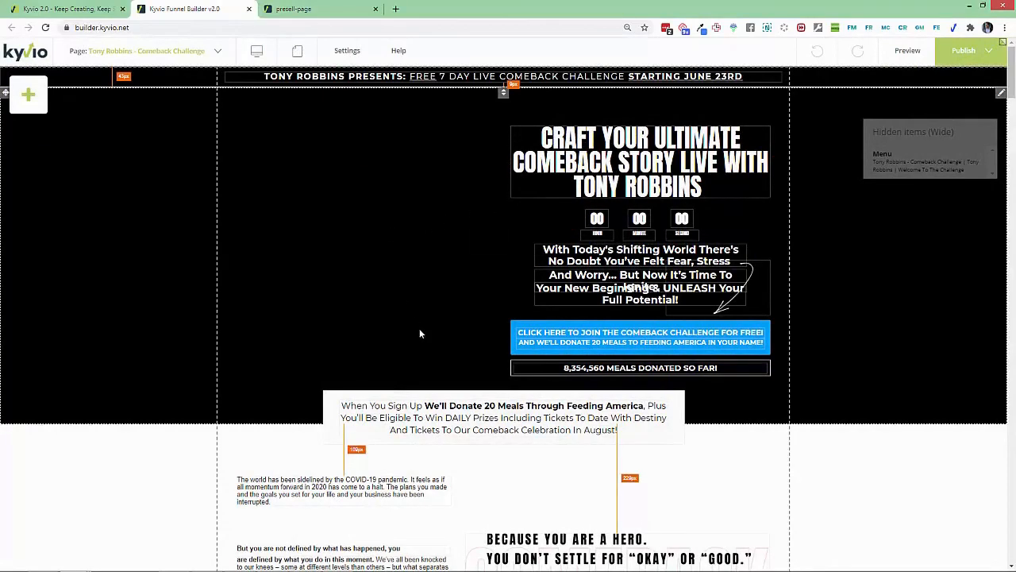
Step: Apply the Normal style to the paragraph starting "are defined by what you do in this moment" and widen its text box slightly
scroll(413, 359, down, 4)
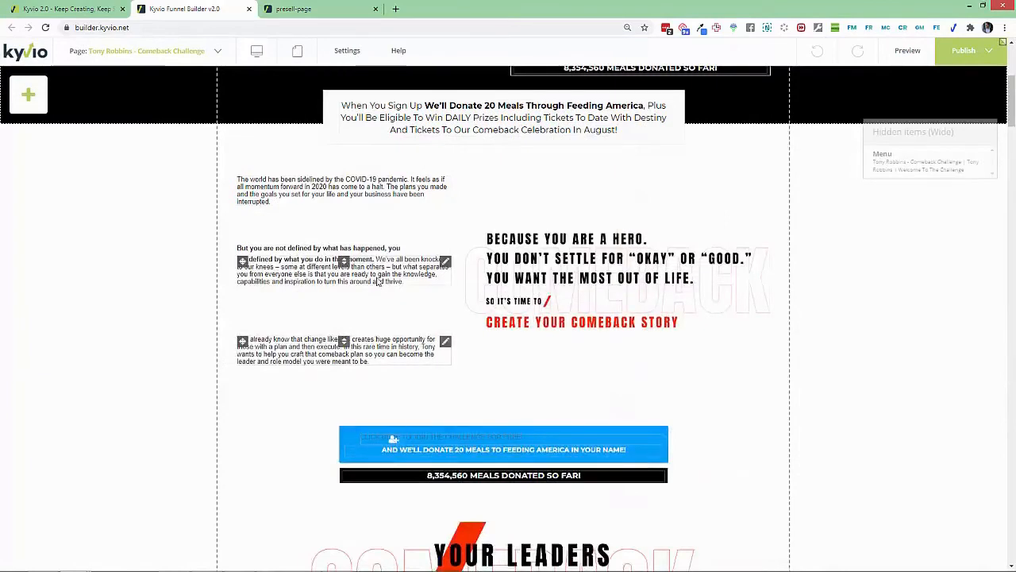
click(416, 270)
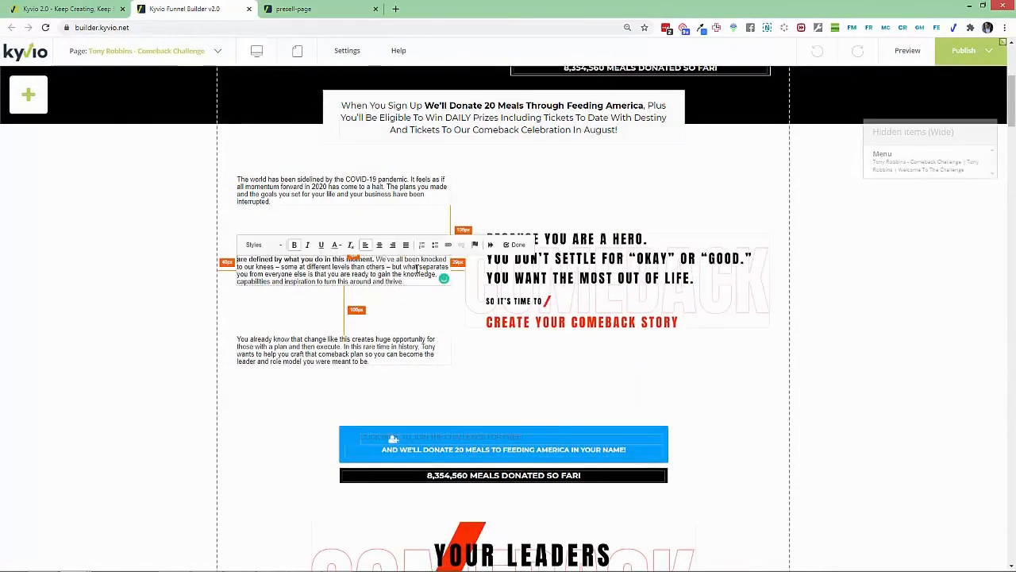
key(ctrl+a)
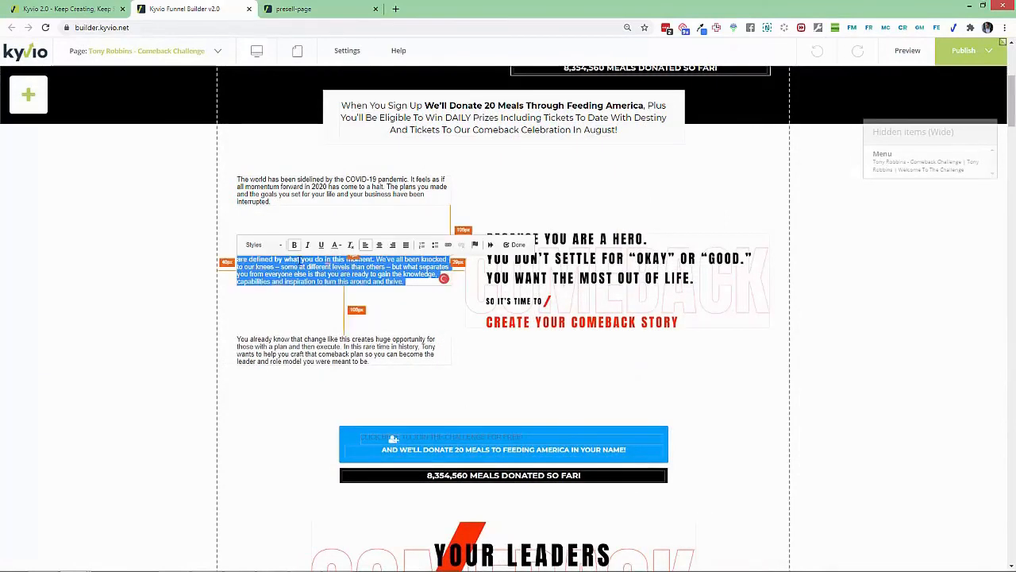
click(279, 245)
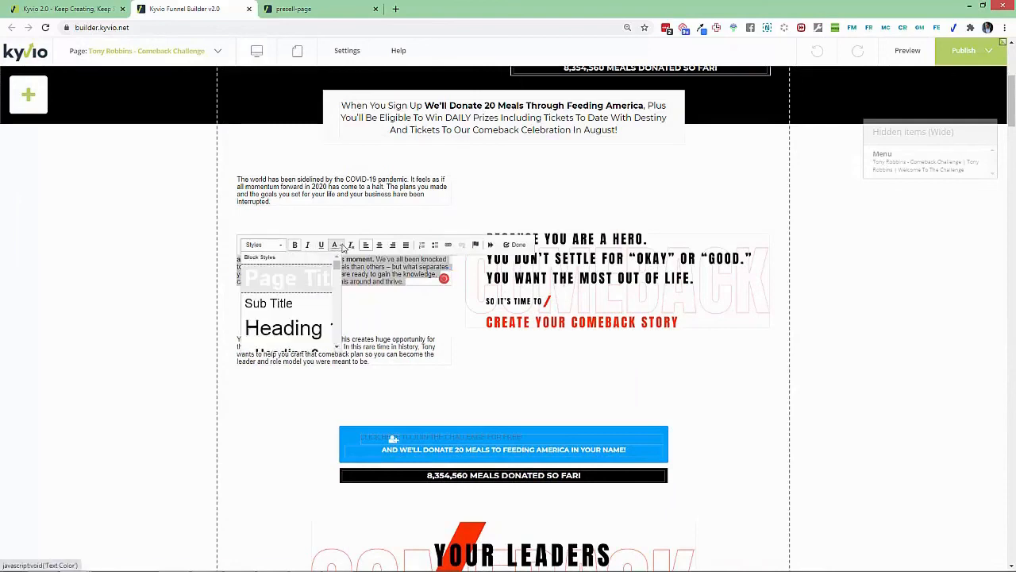
scroll(338, 310, down, 3)
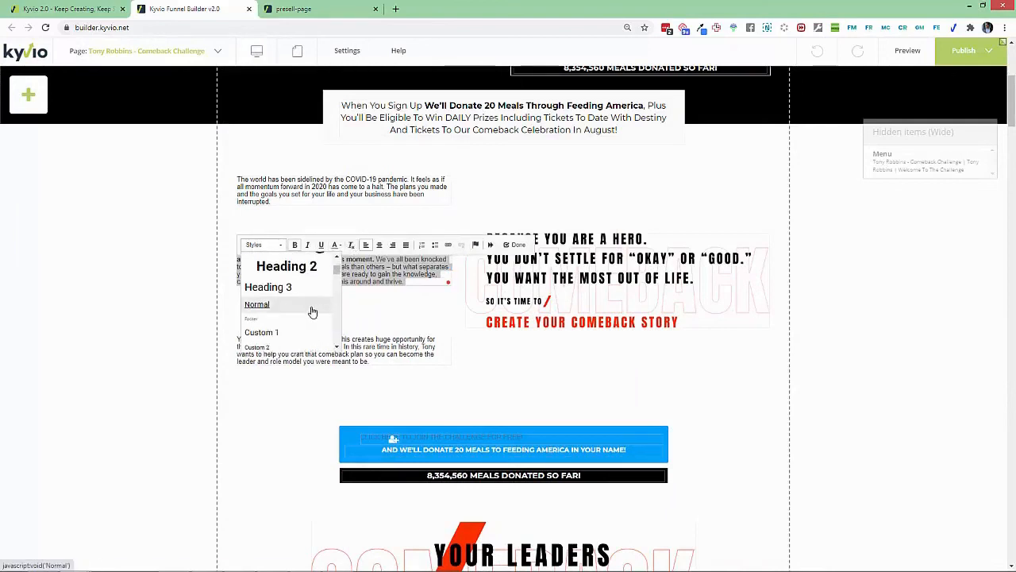
click(312, 312)
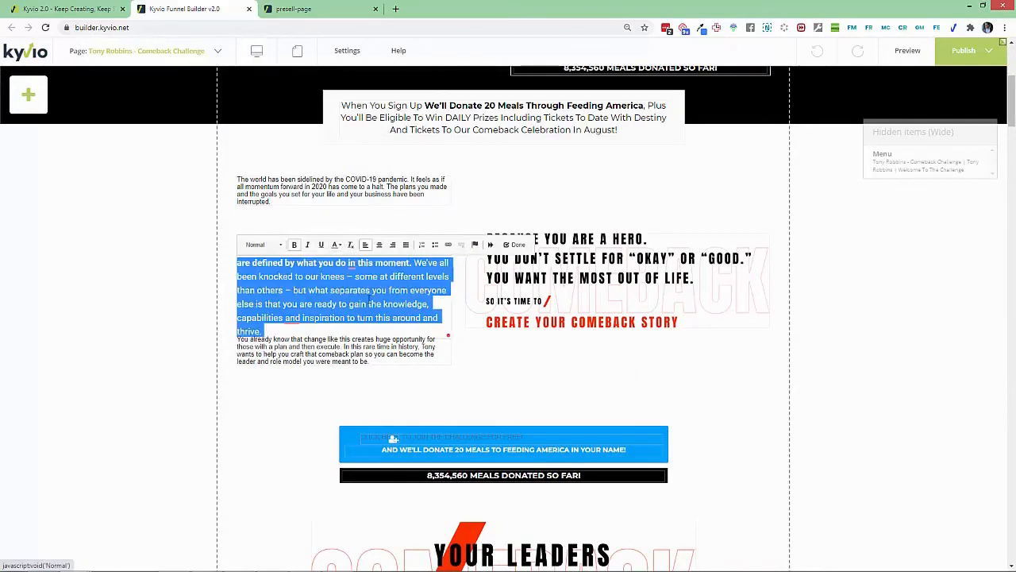
click(217, 306)
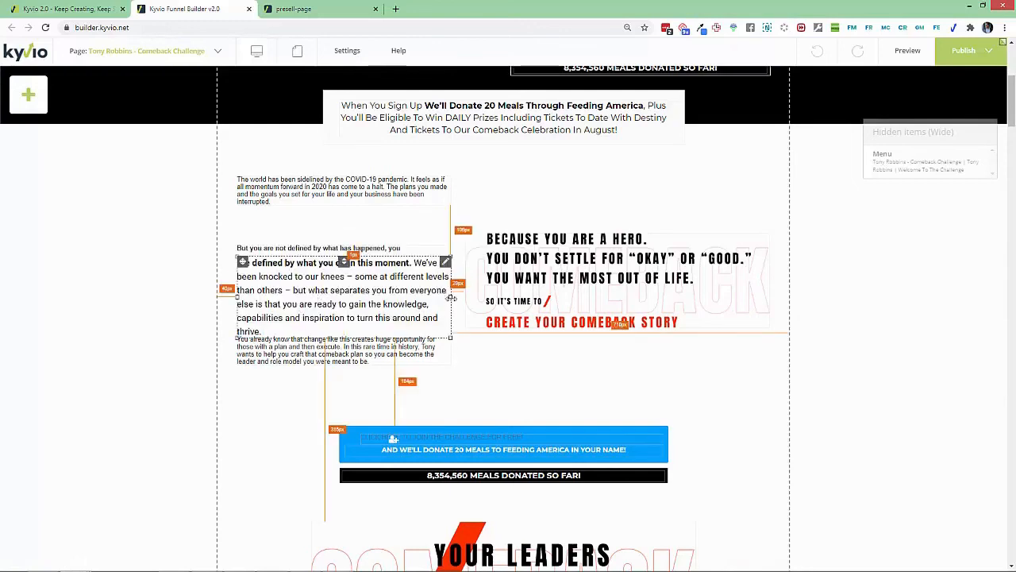
drag(451, 297, 461, 299)
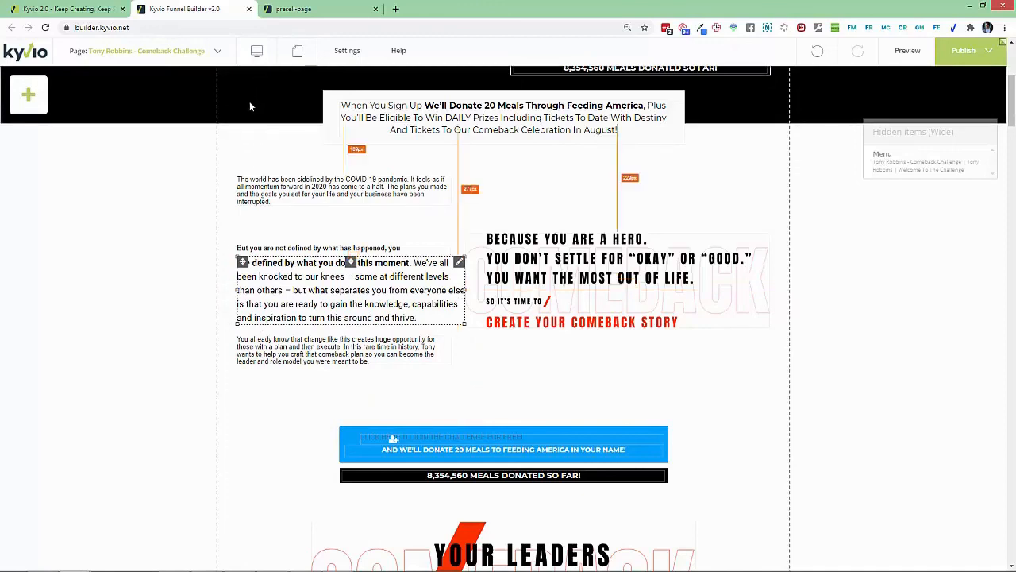
Step: Return to the Kyvio 2.0 account page
click(68, 8)
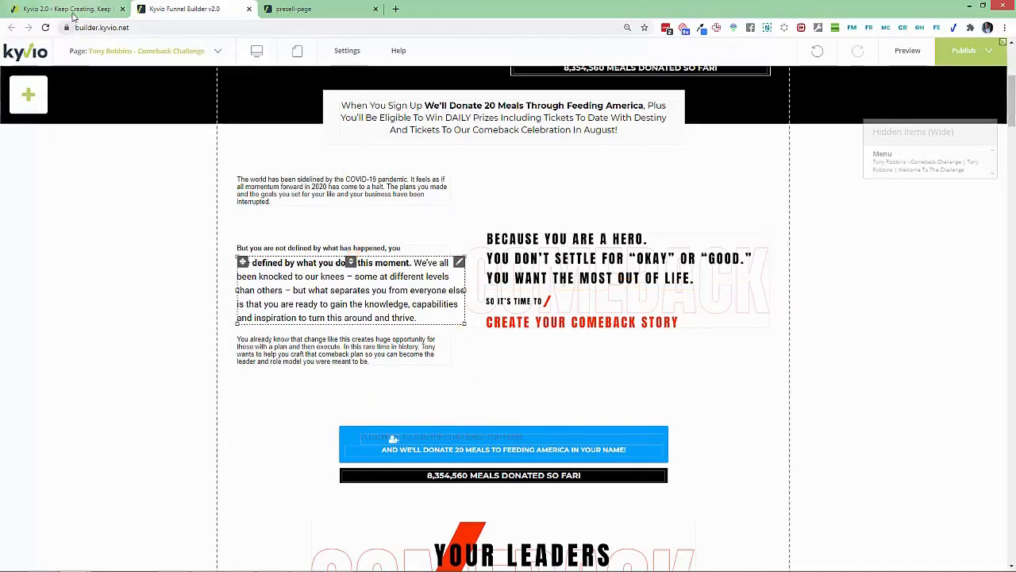